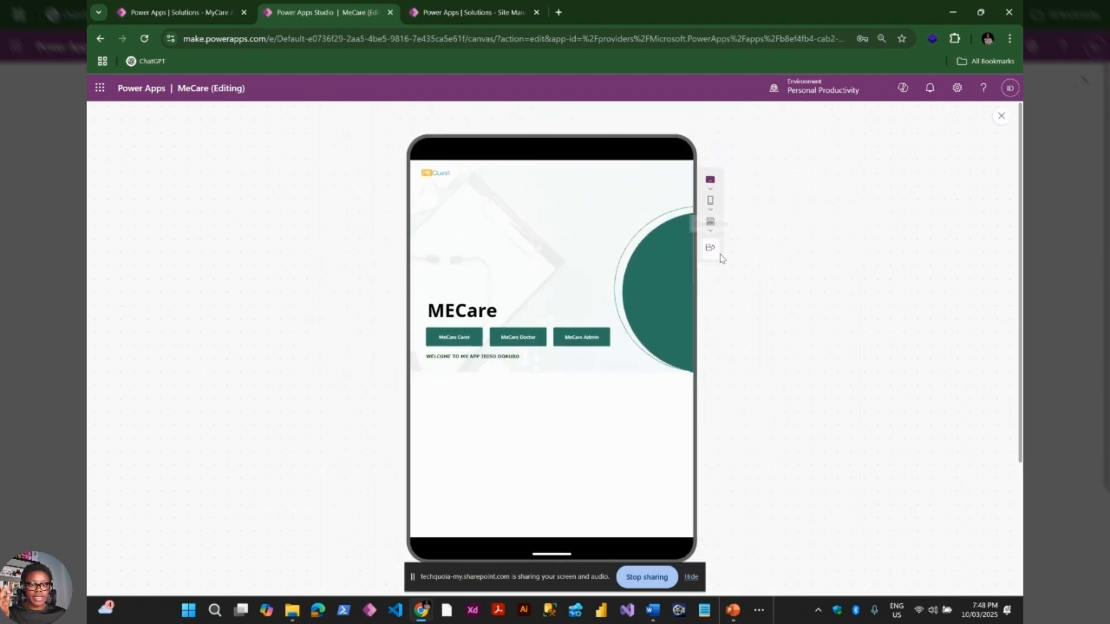
# Rotate the preview to landscape and compare the Apple iPad Pro 11" and 12.9" sizes
pyautogui.click(711, 249)
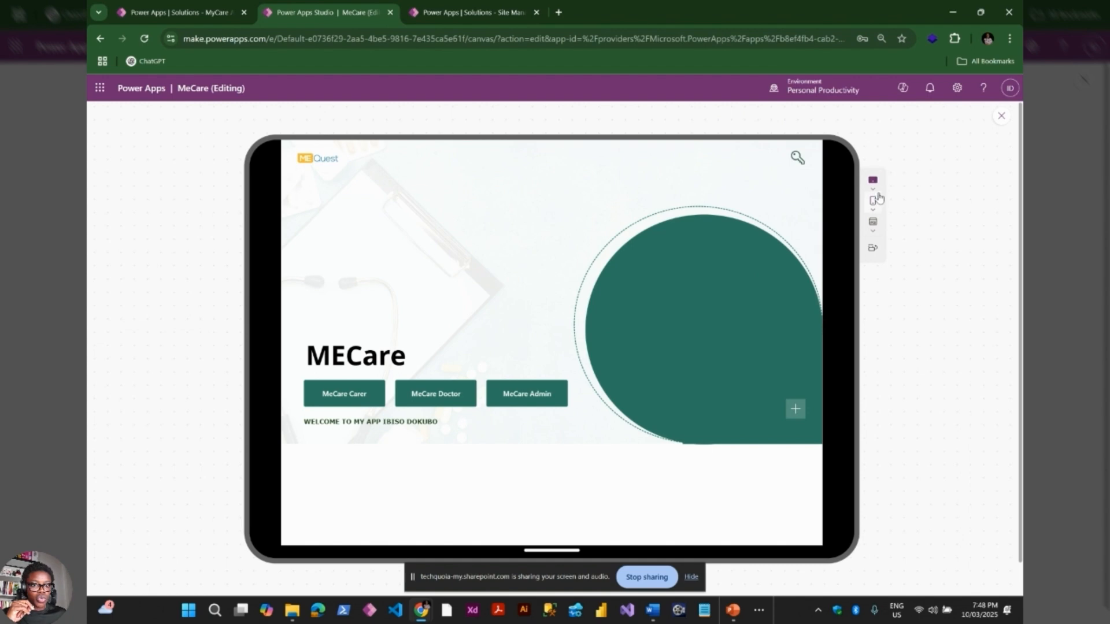
pyautogui.click(873, 184)
pyautogui.click(909, 286)
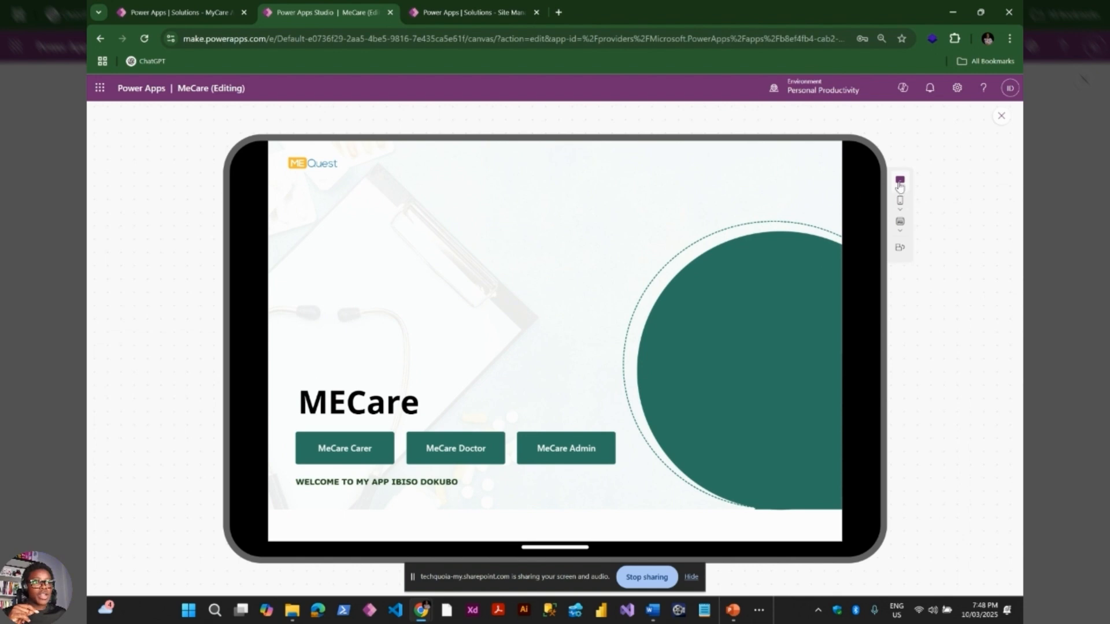
pyautogui.click(899, 184)
pyautogui.click(883, 302)
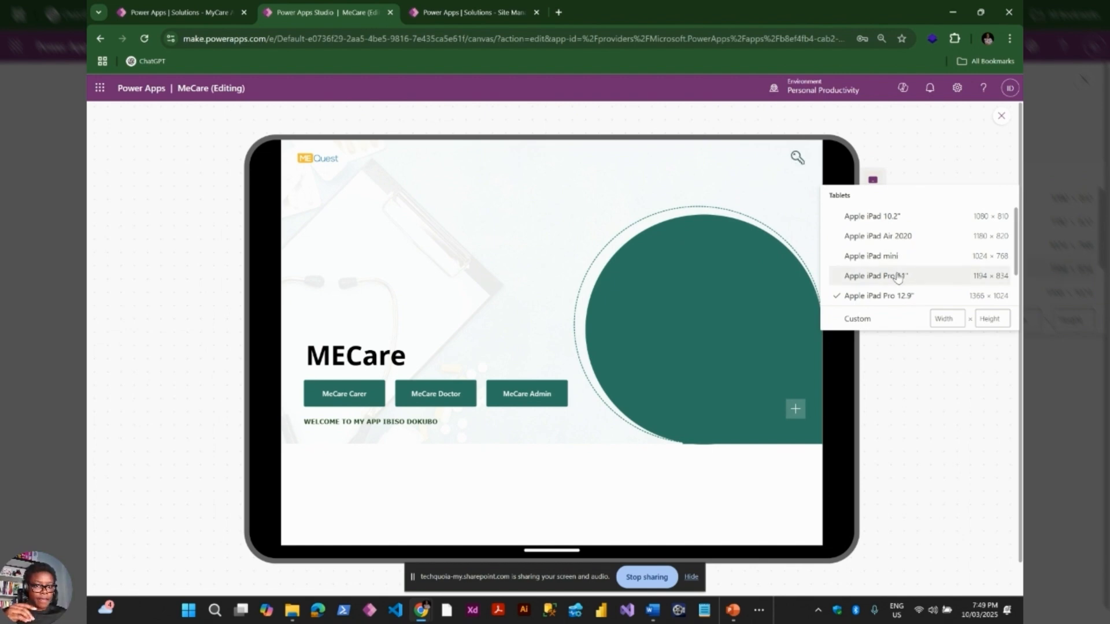
pyautogui.click(915, 158)
# Try portrait and the canvas-size fit, then settle the preview on Apple iPad Pro 12.9"
pyautogui.click(873, 251)
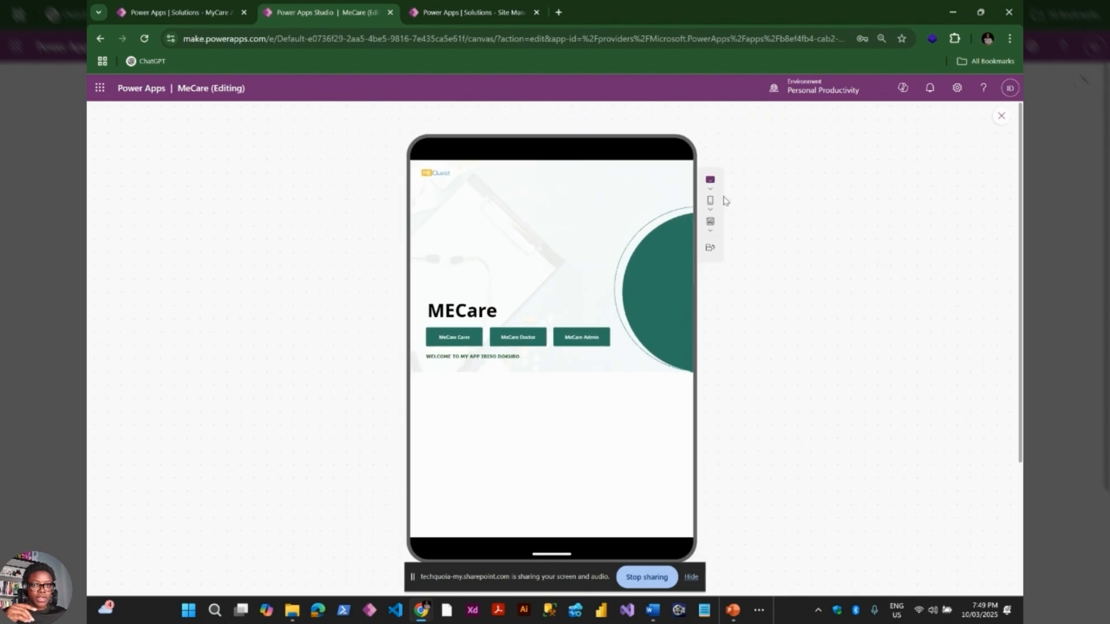
pyautogui.click(712, 230)
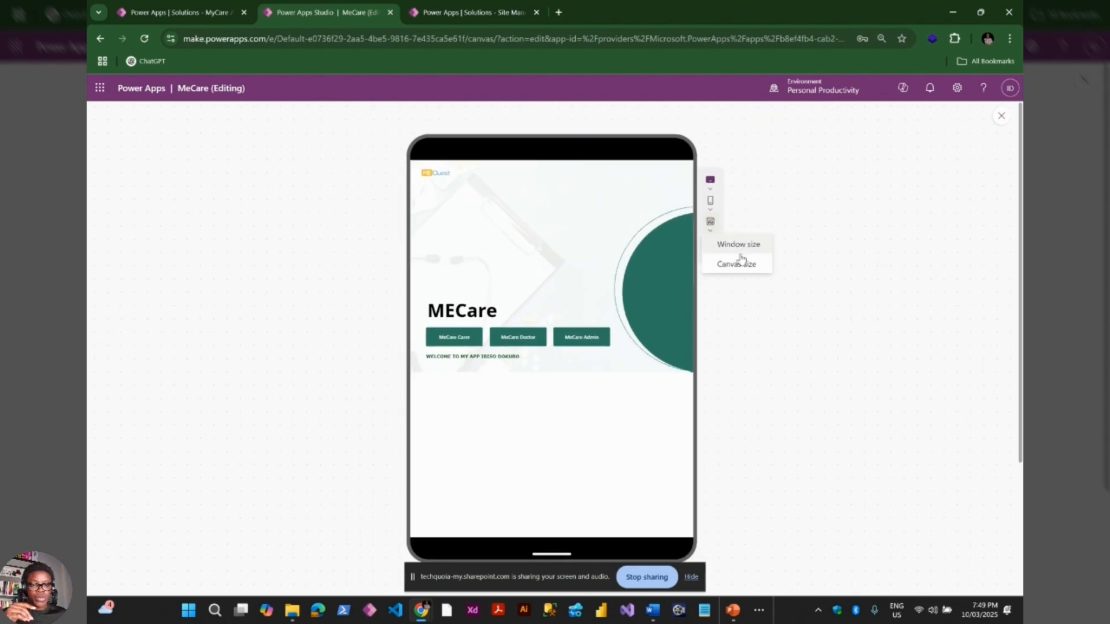
pyautogui.click(741, 265)
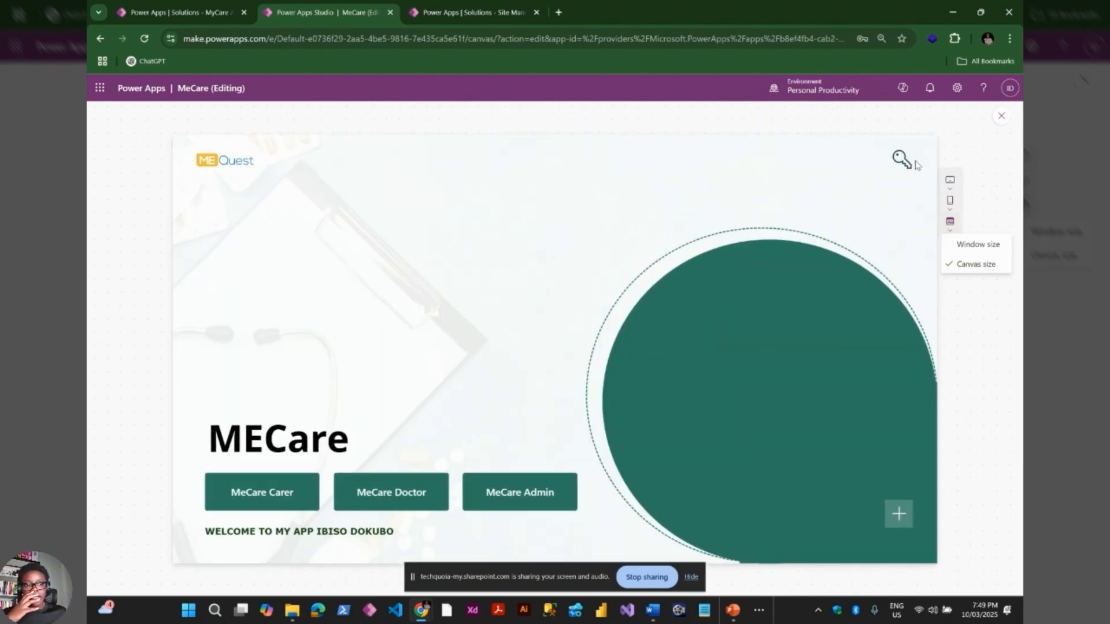
pyautogui.click(950, 179)
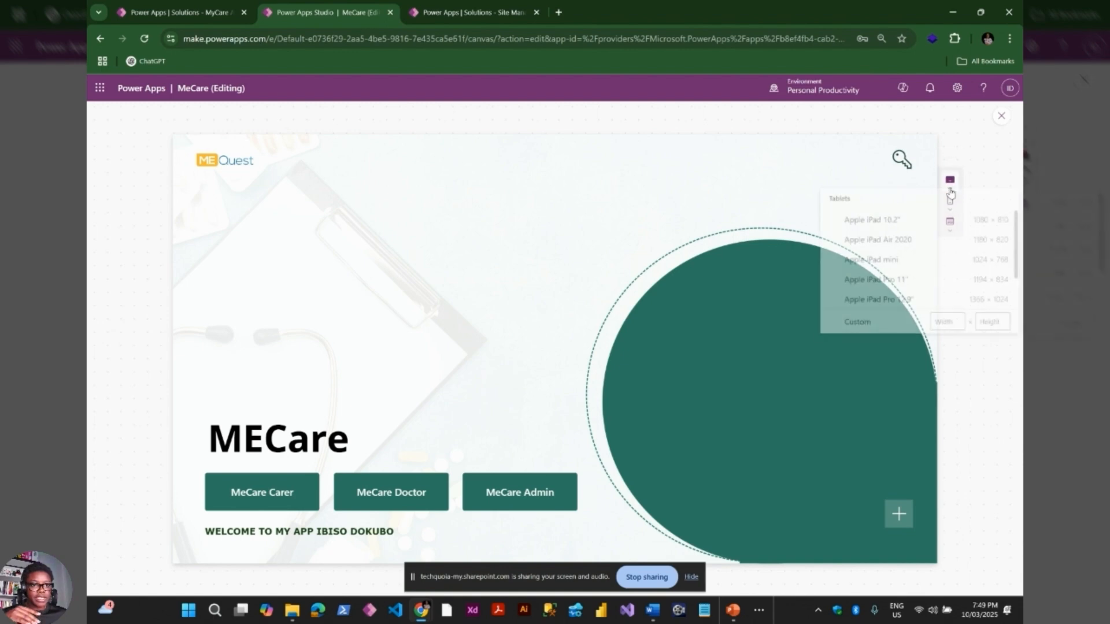
pyautogui.click(891, 283)
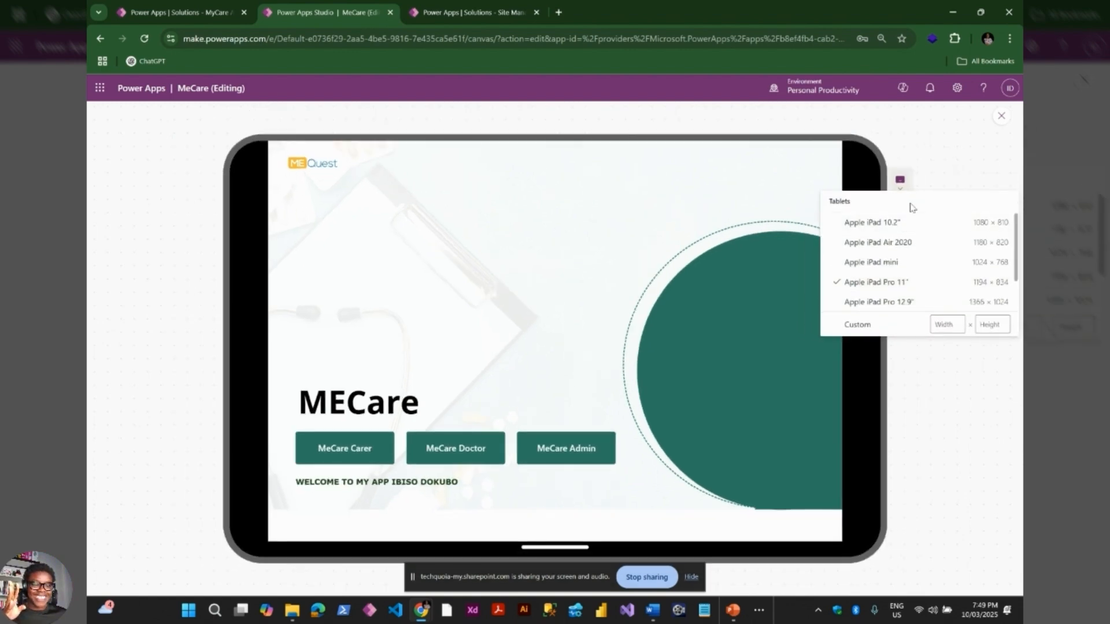
pyautogui.click(913, 302)
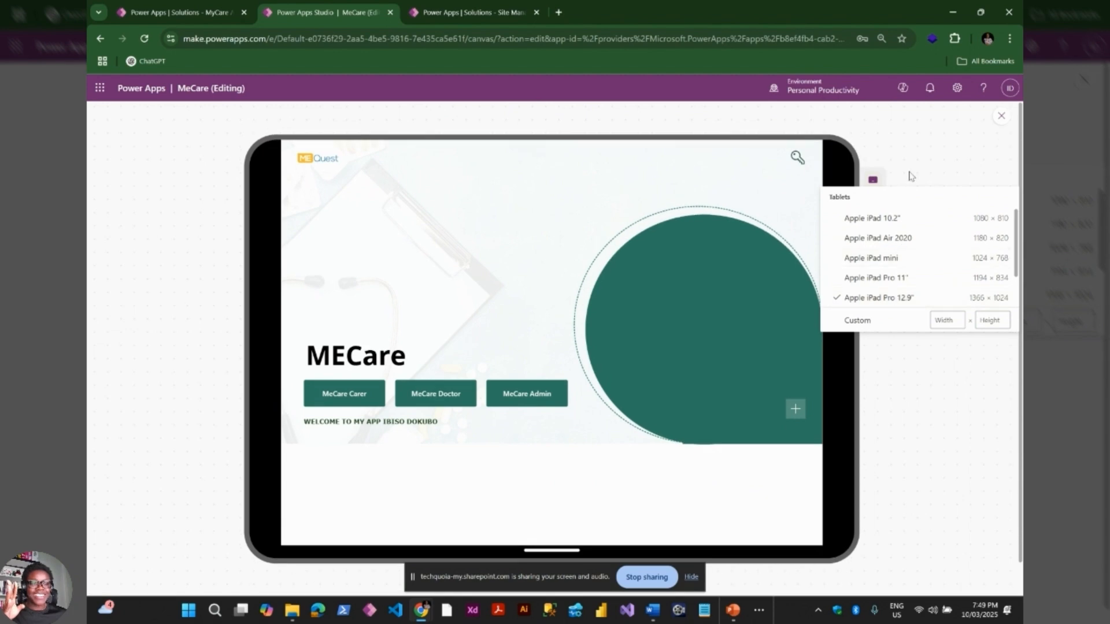
pyautogui.click(911, 175)
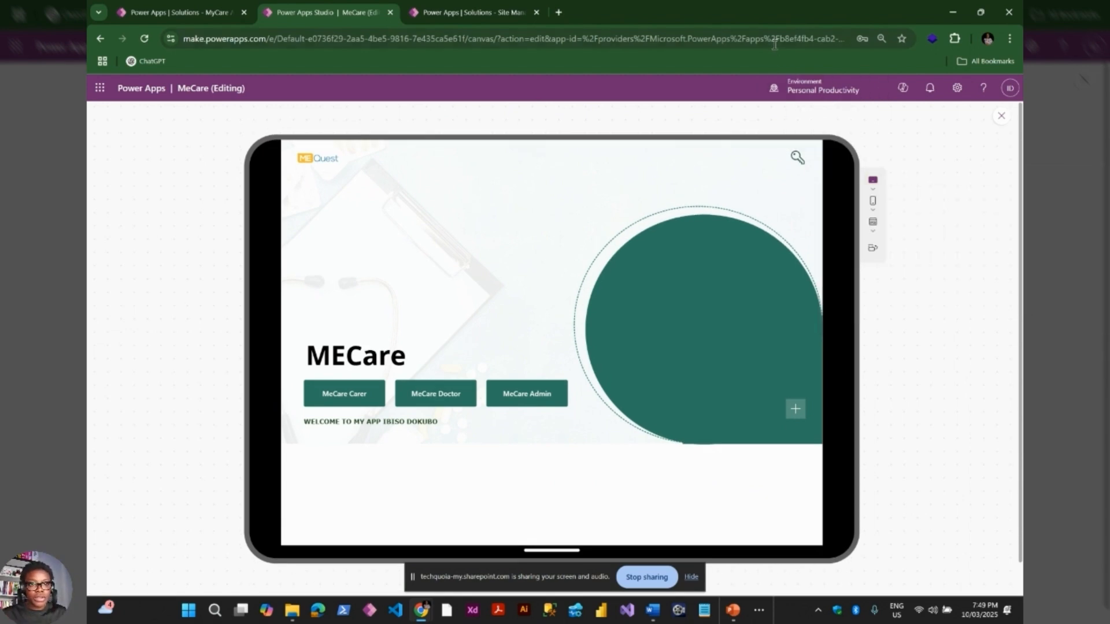
# Zoom the browser to 90%, open the MECare Locked Screen, enter a password and try LOGIN
pyautogui.hotkey('ctrl', '-')
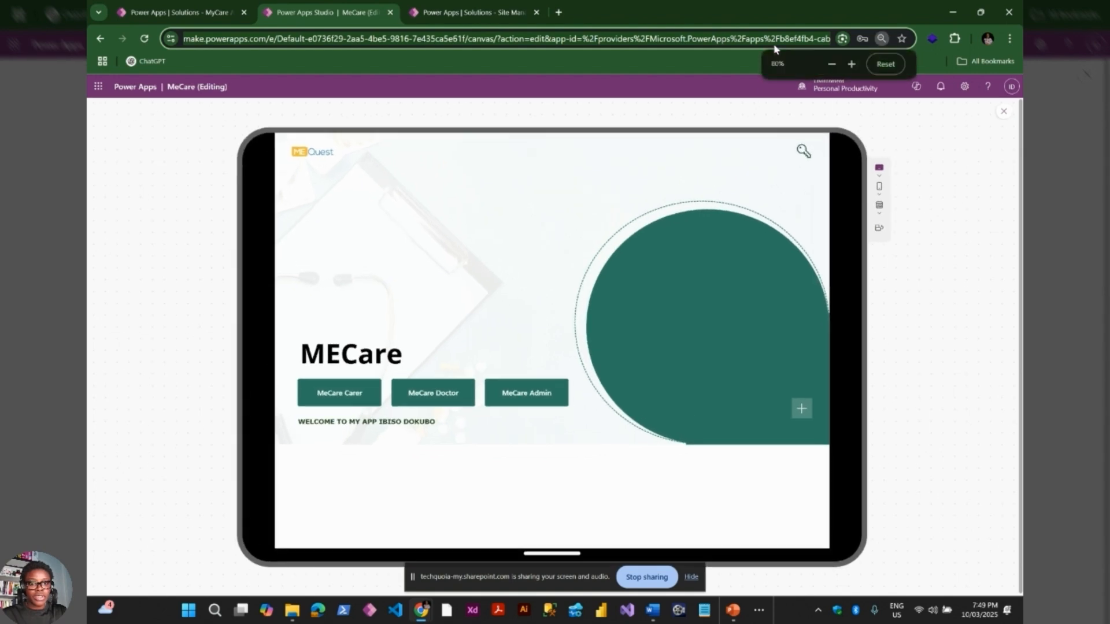
pyautogui.click(799, 157)
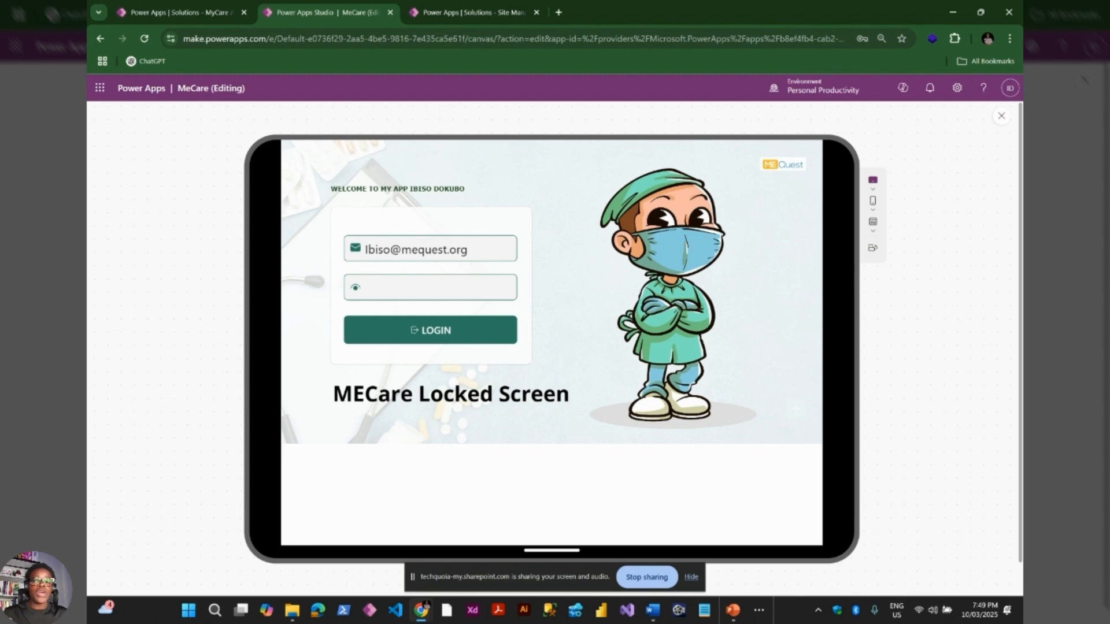
pyautogui.click(404, 287)
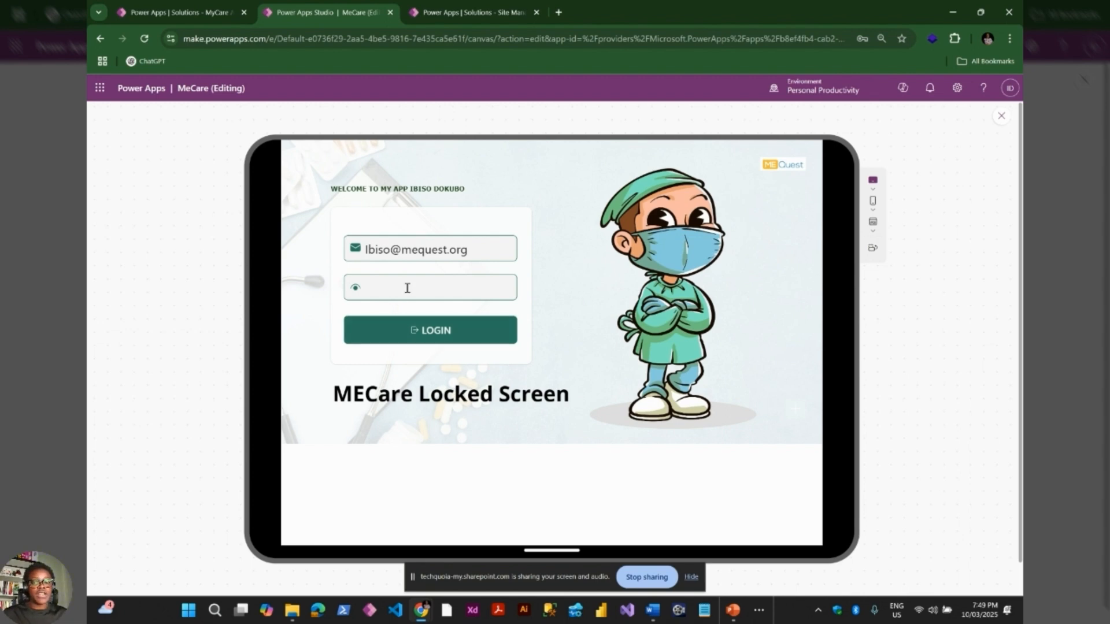
pyautogui.write('•••••')
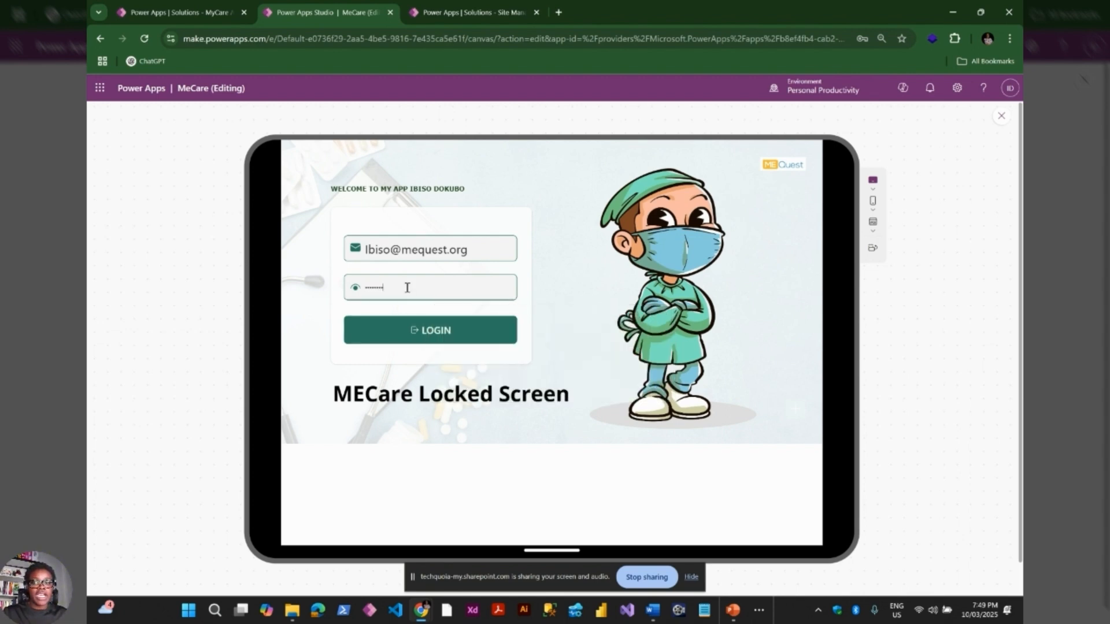
pyautogui.click(445, 335)
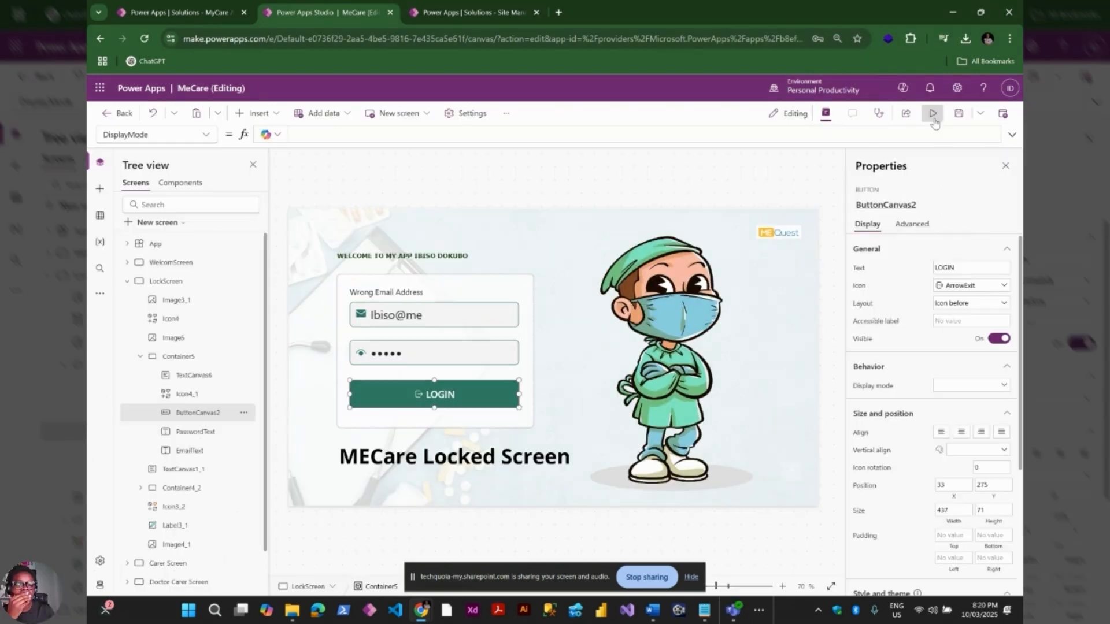
# Leave the preview, inspect the login container, EmailText and PasswordText, and select the LOGIN button
pyautogui.click(932, 114)
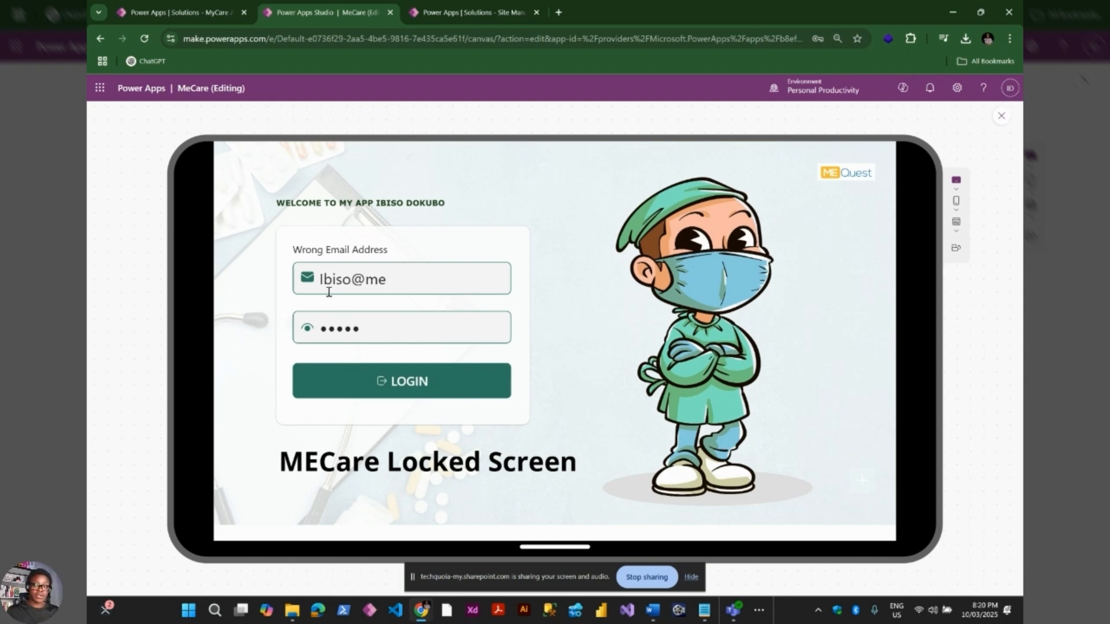
pyautogui.click(1002, 117)
pyautogui.click(495, 282)
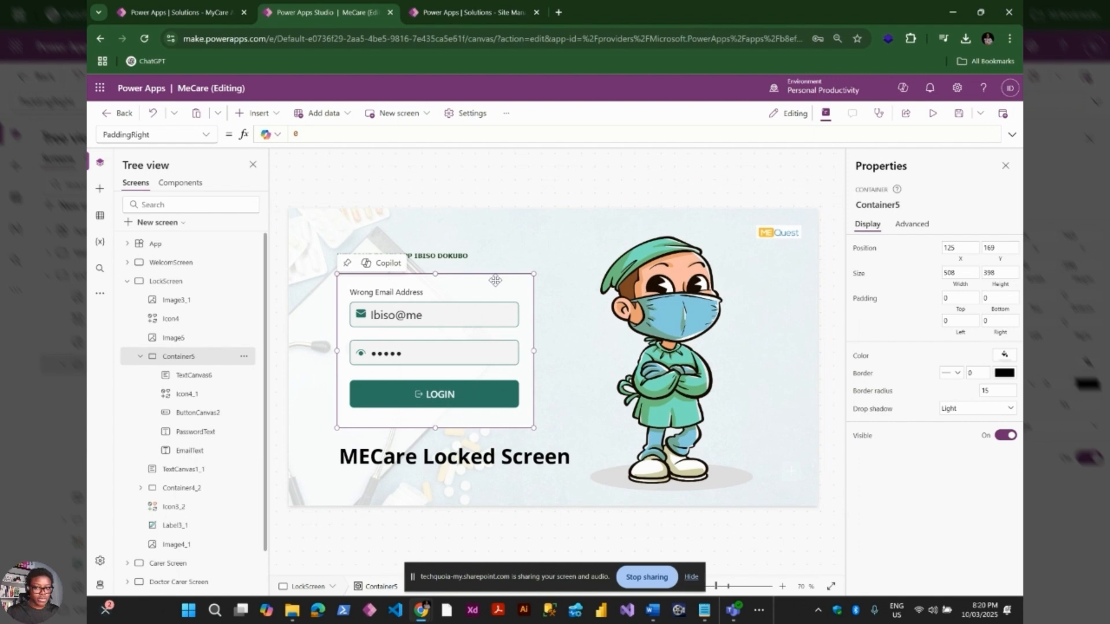
pyautogui.click(437, 313)
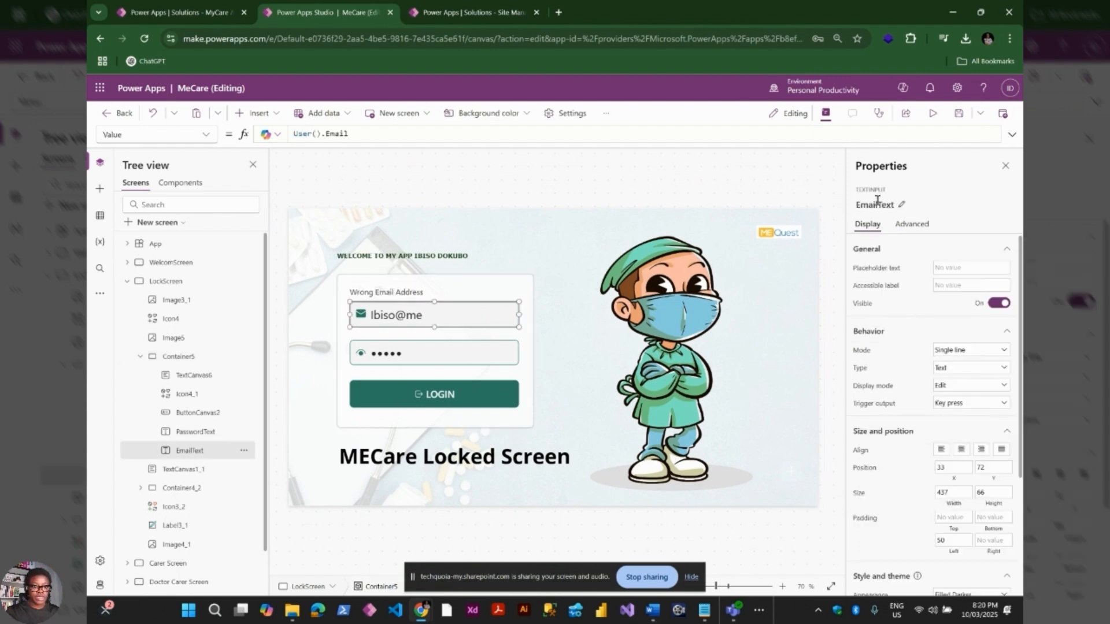
pyautogui.click(414, 356)
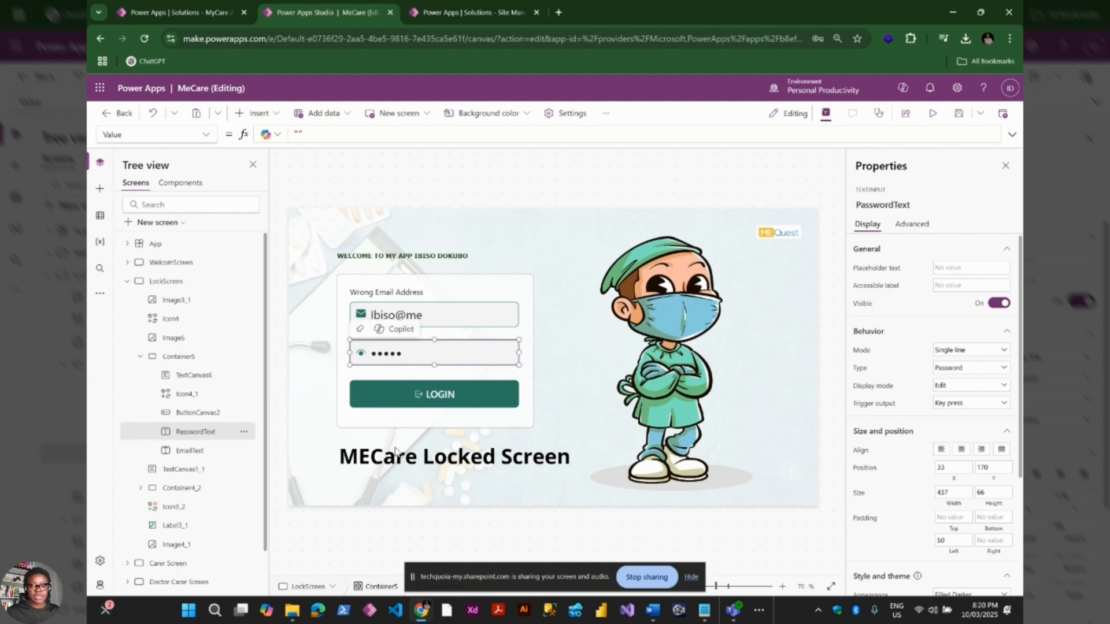
pyautogui.click(418, 402)
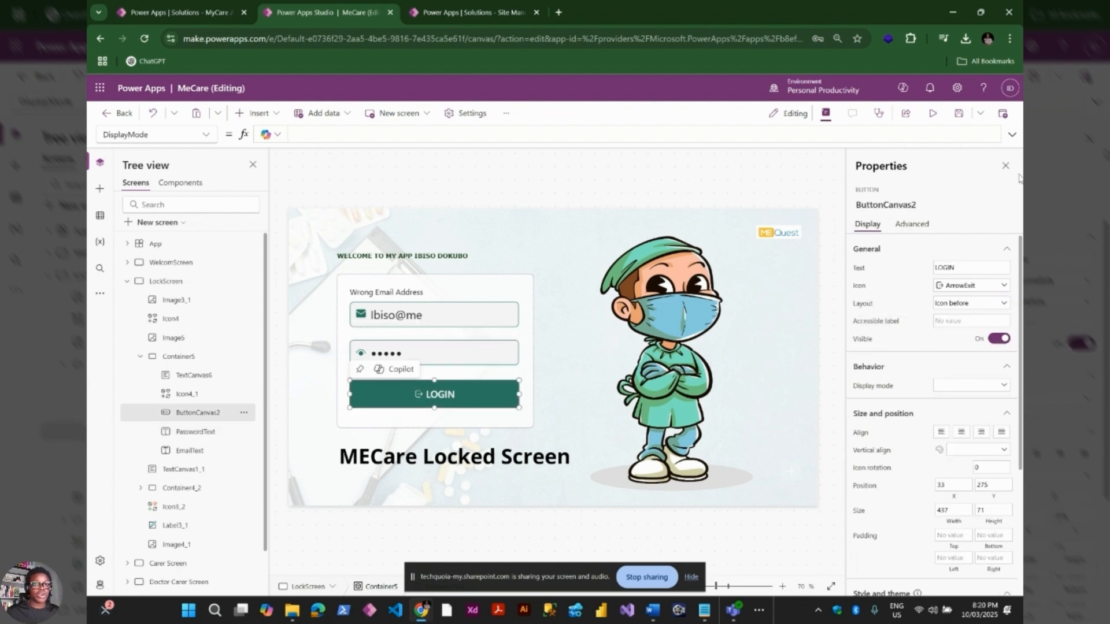
# Check LOGIN's OnSelect is Navigate(Dashboard, ScreenTransition.Cover), then open its DisplayMode formula expanded
pyautogui.click(205, 135)
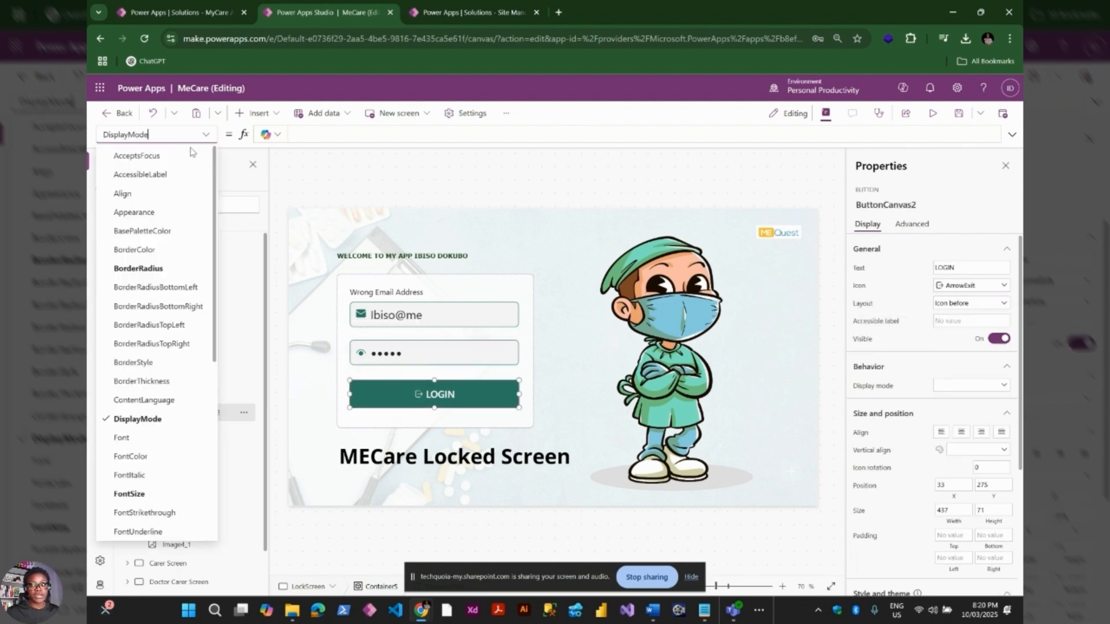
pyautogui.scroll(-5, 144, 488)
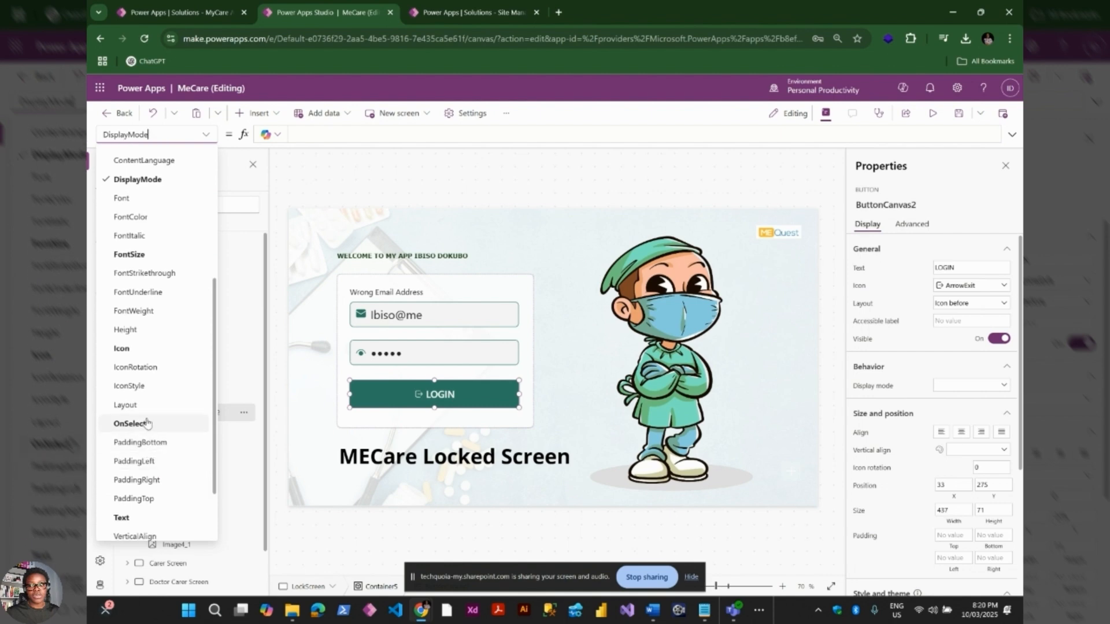
pyautogui.click(138, 422)
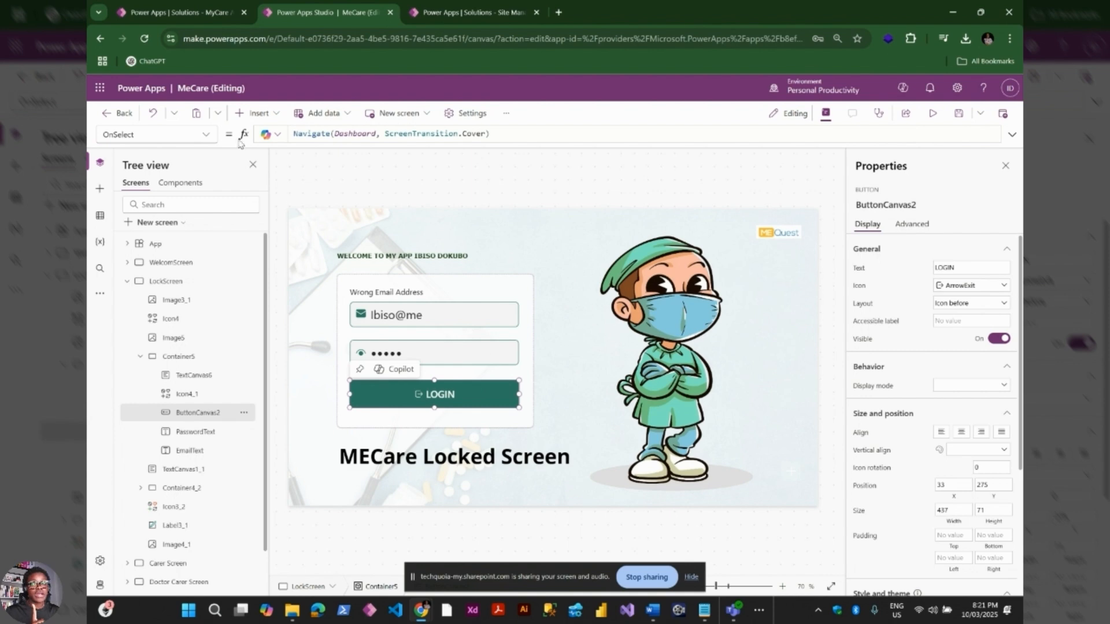
pyautogui.click(204, 134)
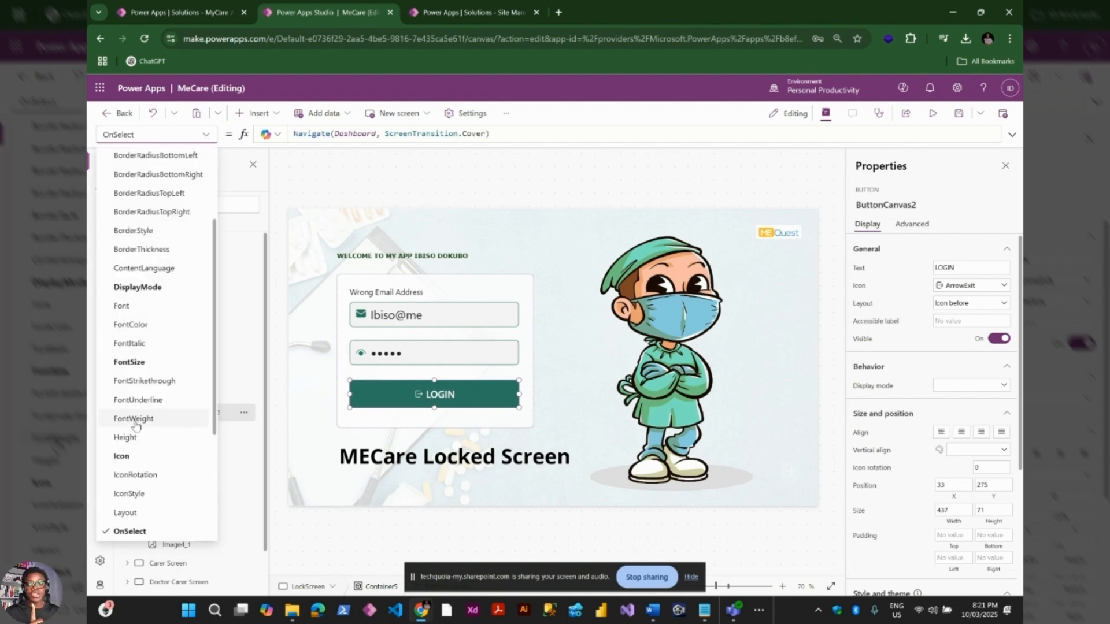
pyautogui.click(139, 287)
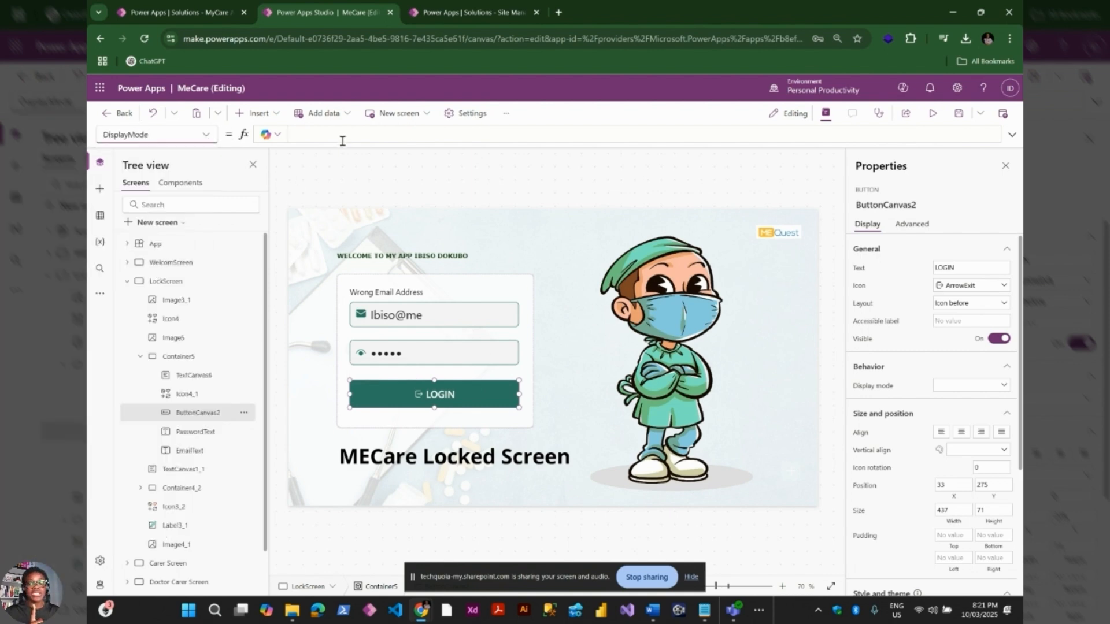
pyautogui.click(342, 135)
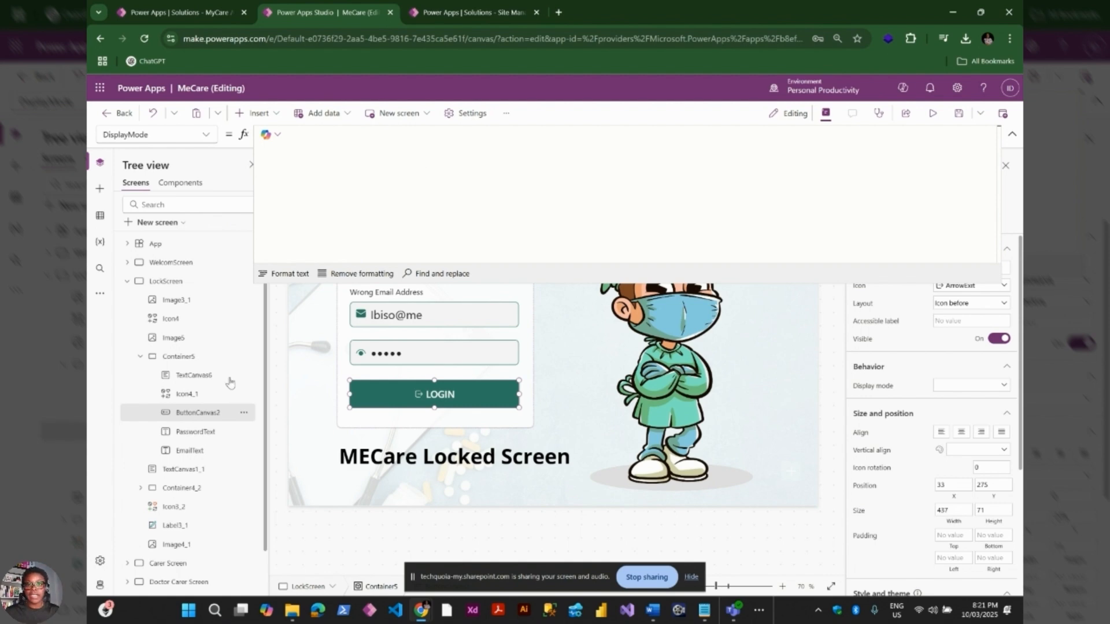
# Start LOGIN's DisplayMode formula with a comment and If(, after checking the email field's control name
pyautogui.write('//')
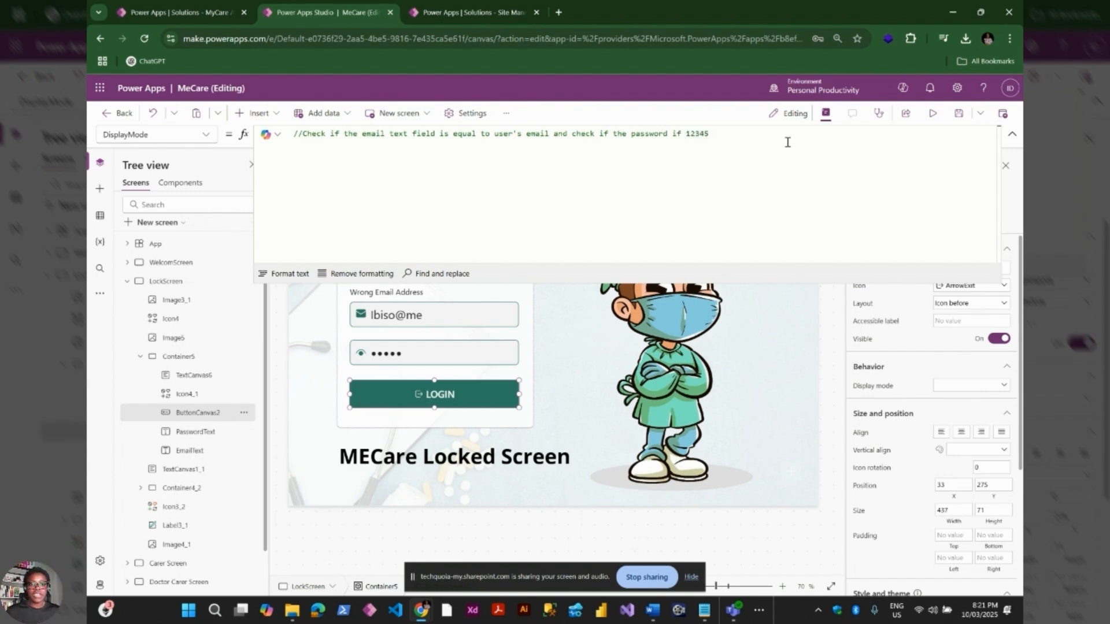
pyautogui.hotkey('shift', 'Return')
pyautogui.write('If')
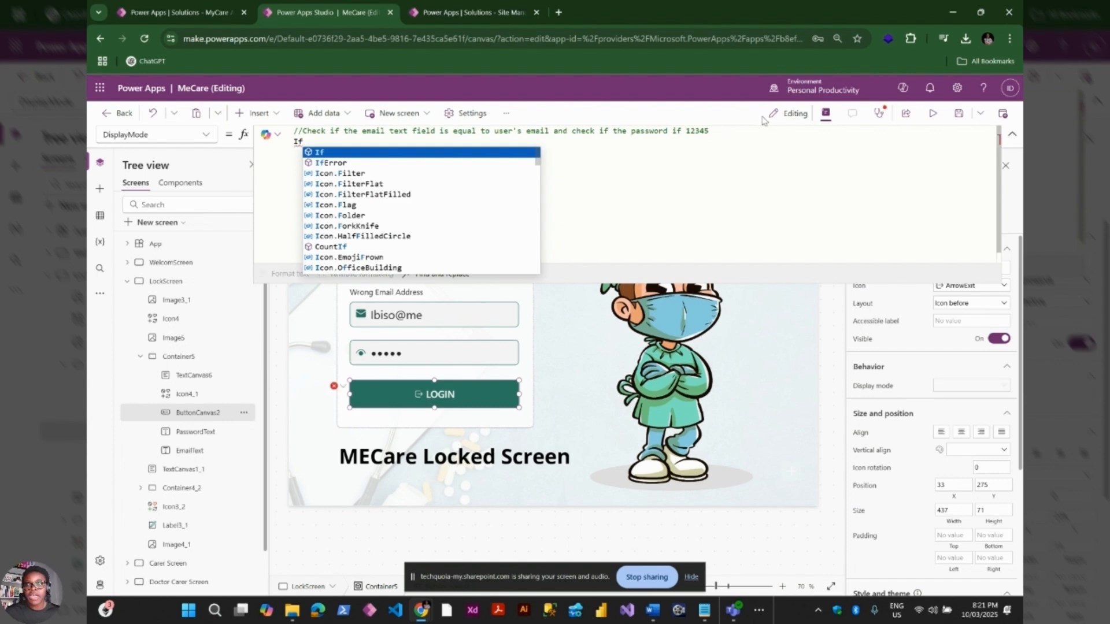
pyautogui.write('(')
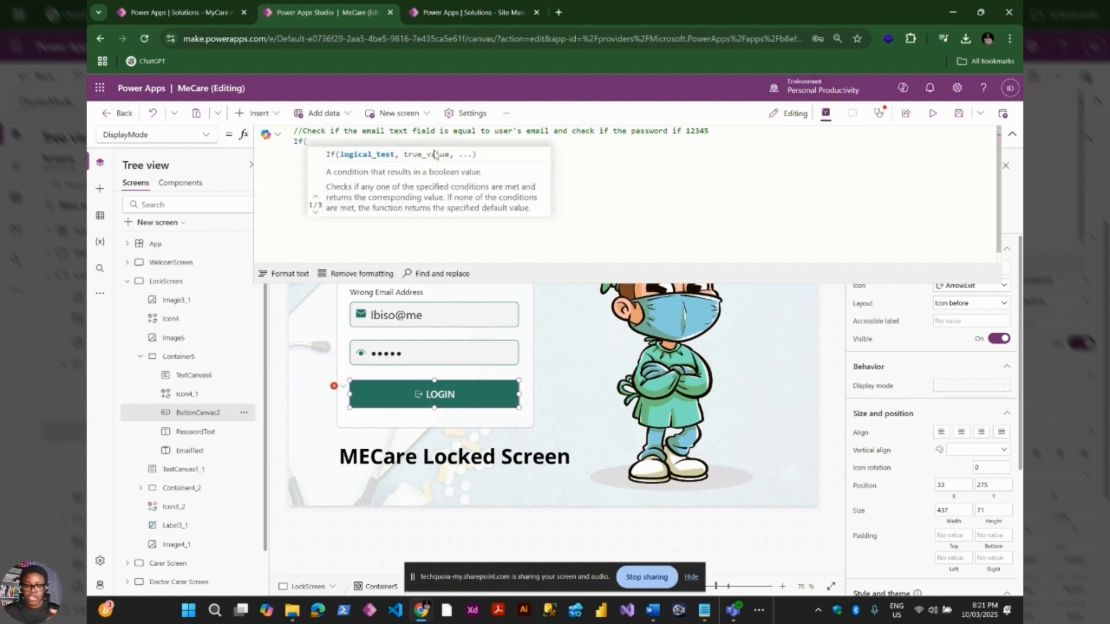
pyautogui.click(463, 320)
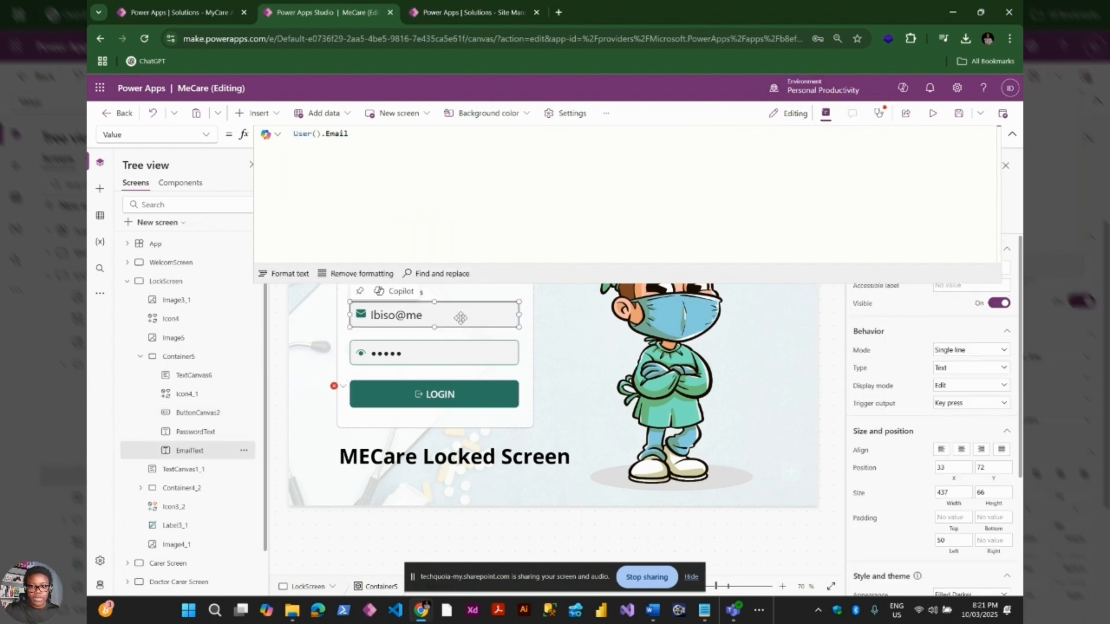
pyautogui.click(1012, 135)
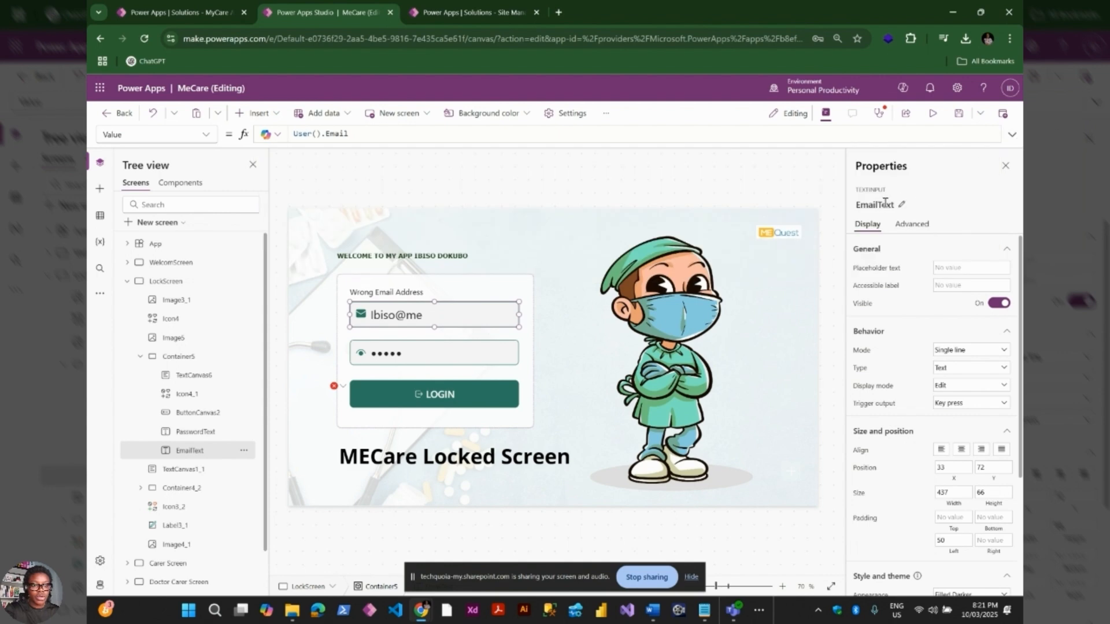
pyautogui.click(880, 206)
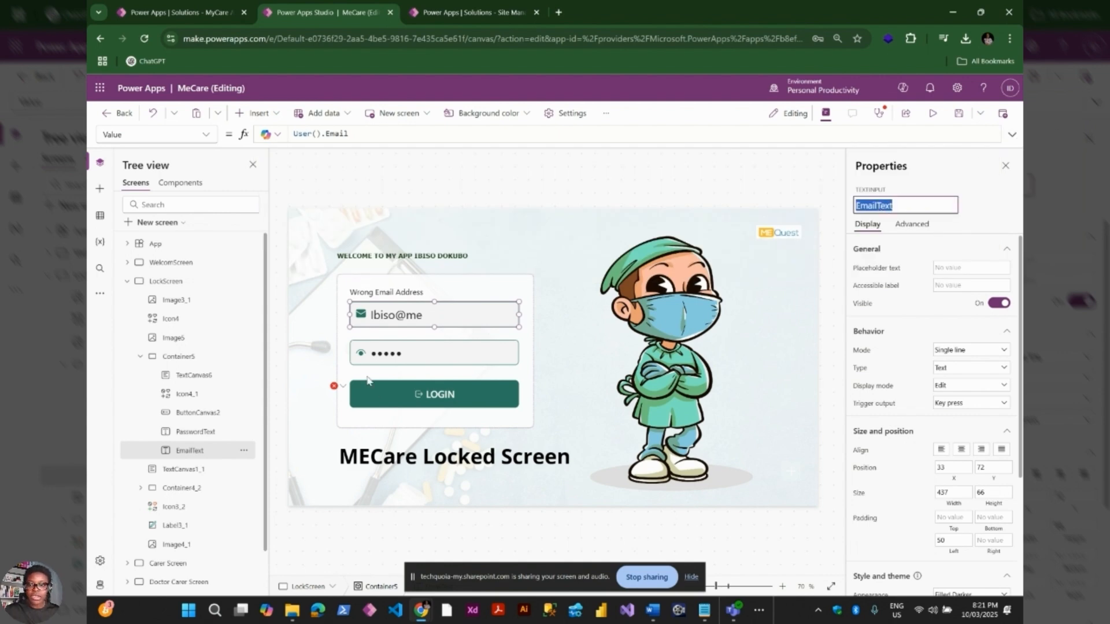
pyautogui.click(335, 386)
pyautogui.click(373, 400)
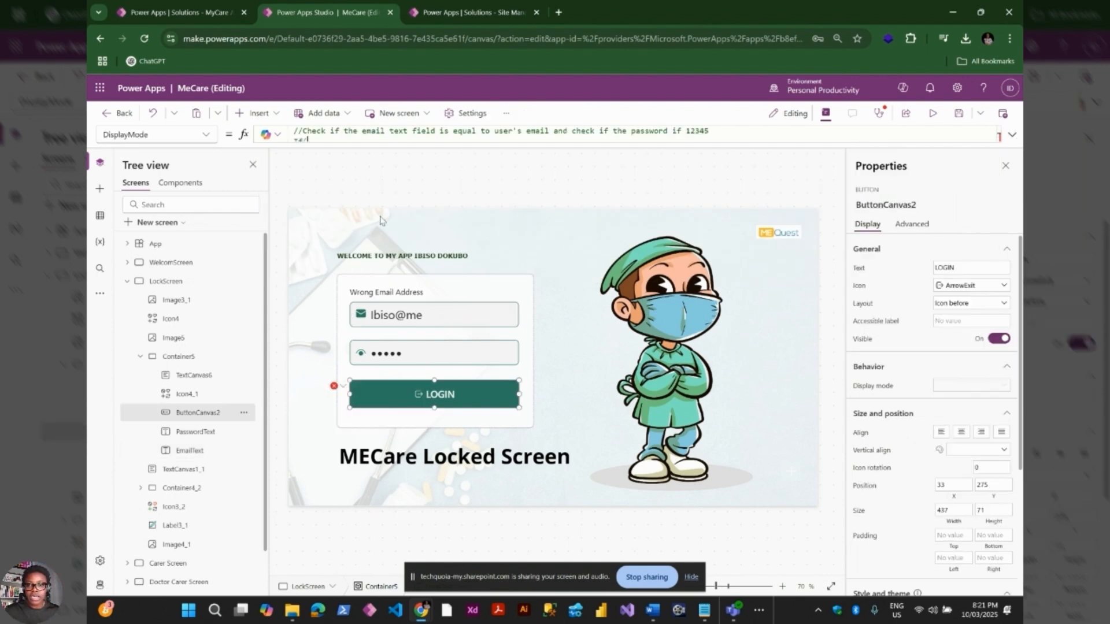
pyautogui.click(331, 150)
# Write the condition EmailText.Value = User().Email && PasswordText.Value equals the test password
pyautogui.write('EmailText')
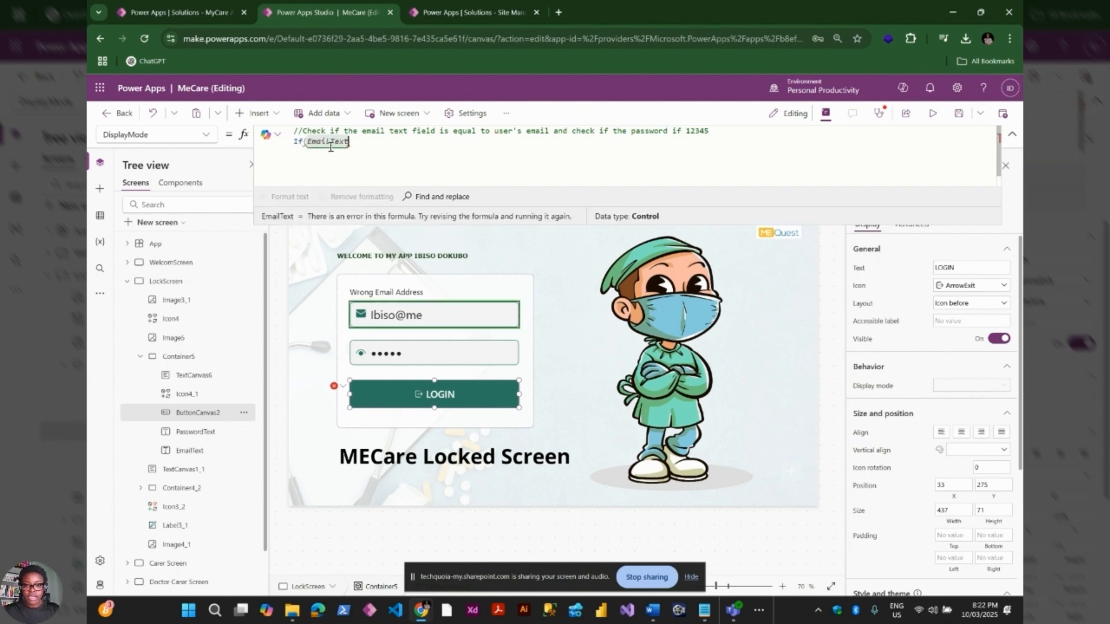
pyautogui.write('.')
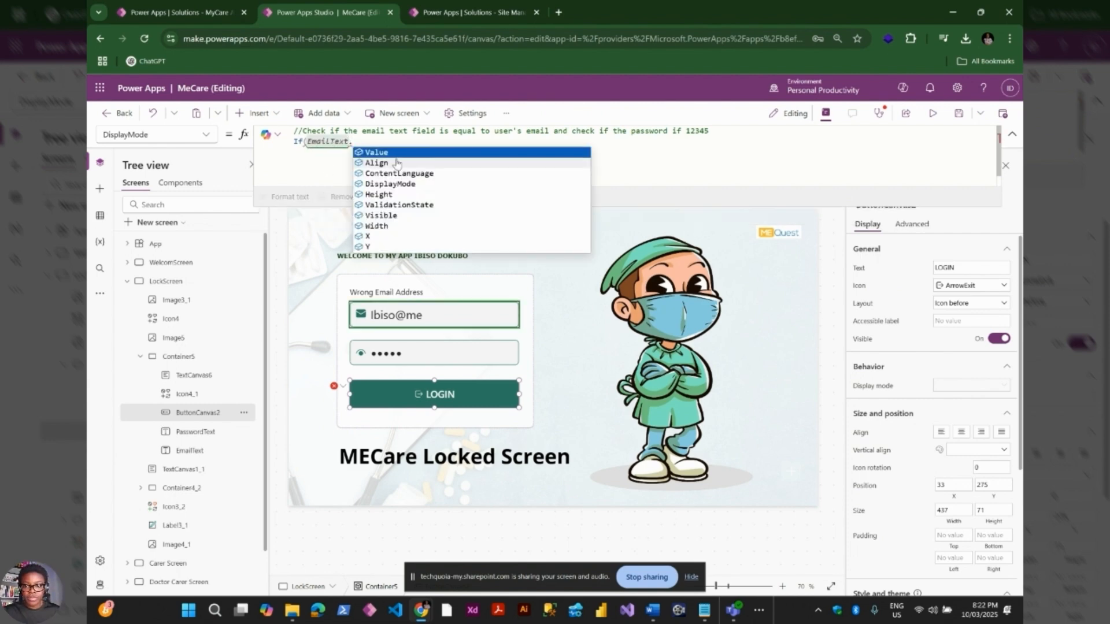
pyautogui.click(397, 152)
pyautogui.write('=')
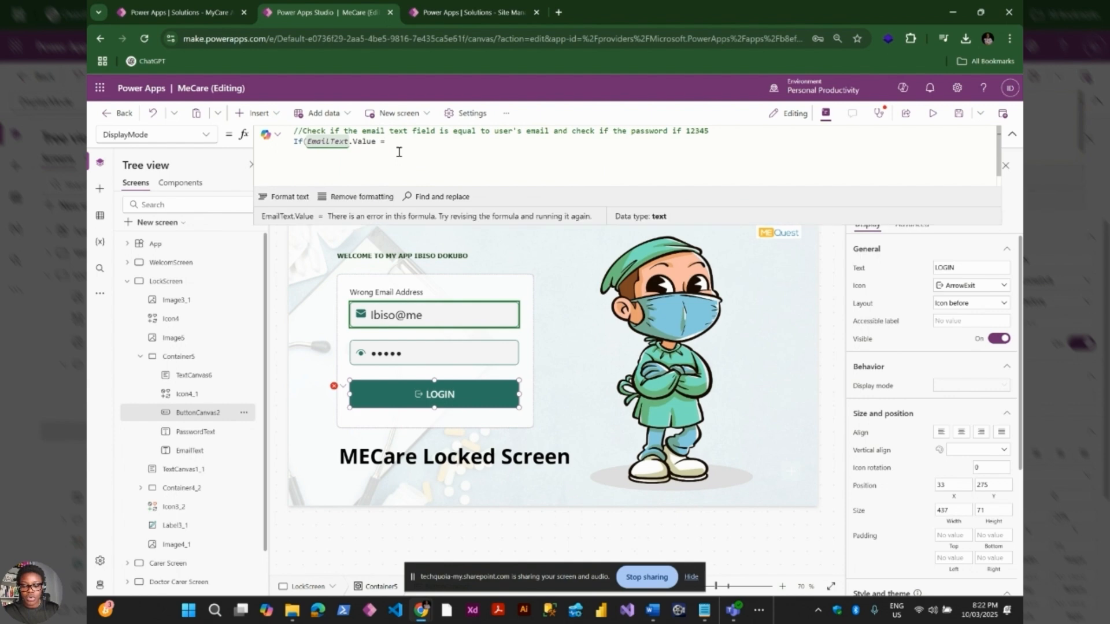
pyautogui.write(' User(')
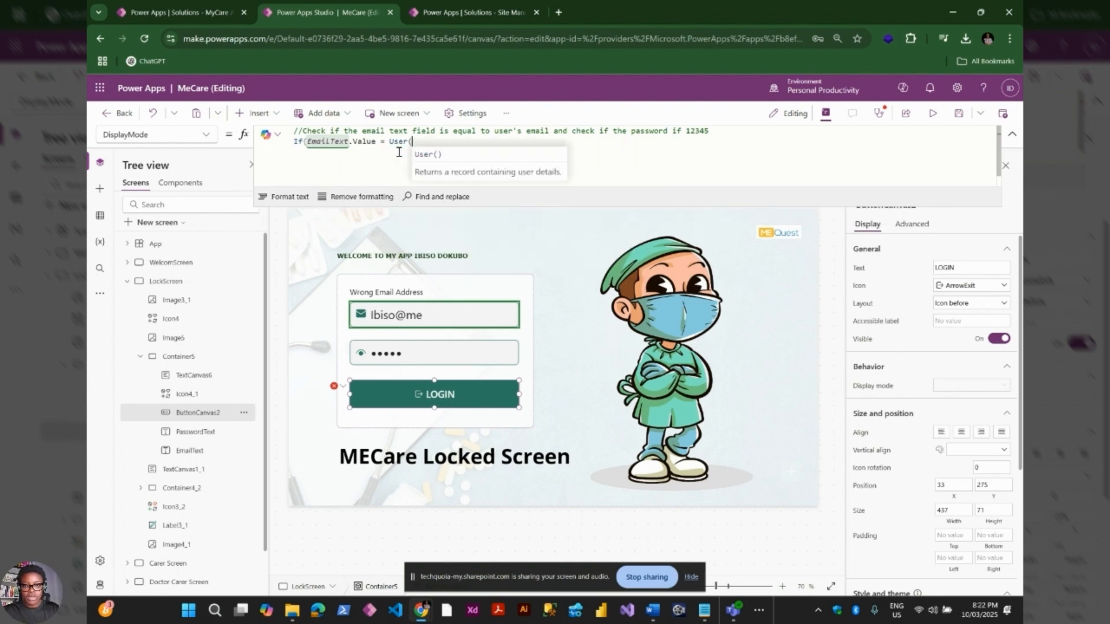
pyautogui.write(').')
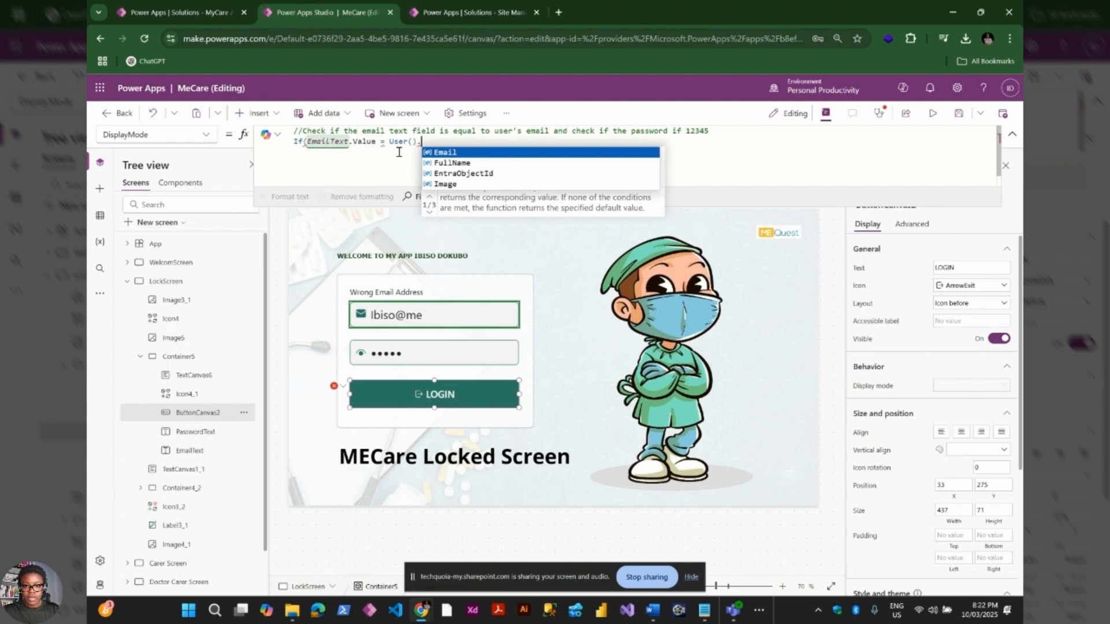
pyautogui.press('Tab')
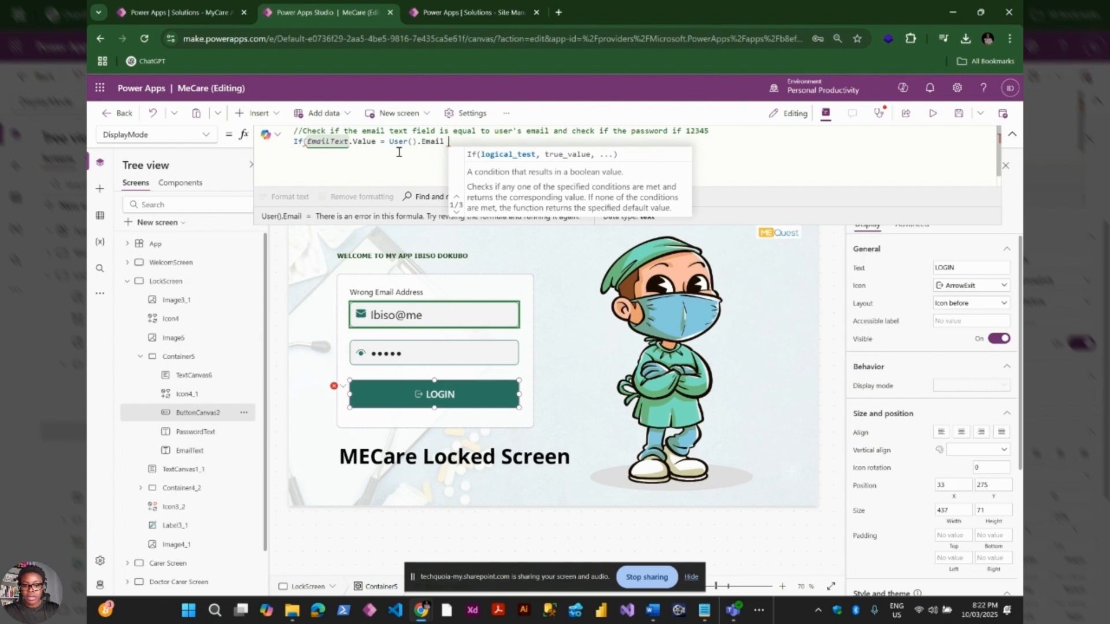
pyautogui.write('&& ')
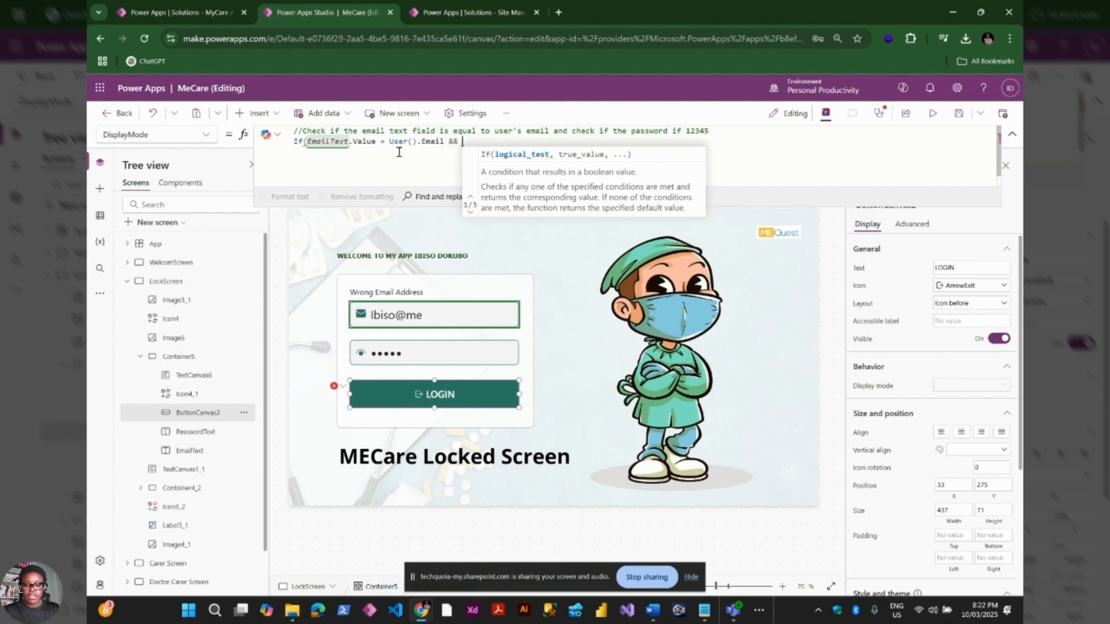
pyautogui.write('Pass')
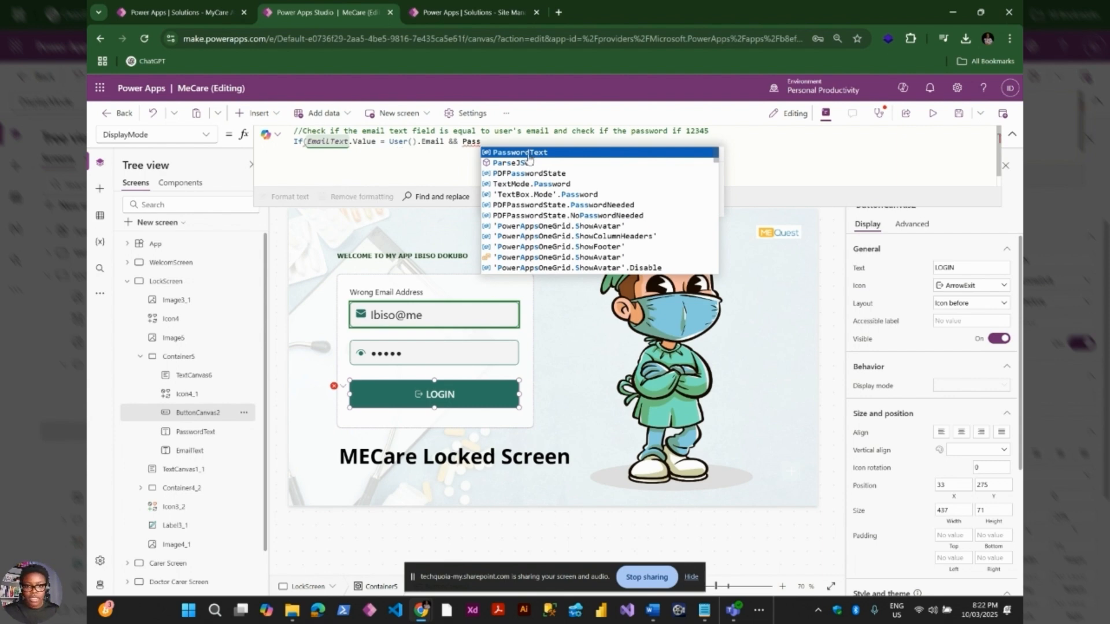
pyautogui.click(531, 155)
pyautogui.write('.')
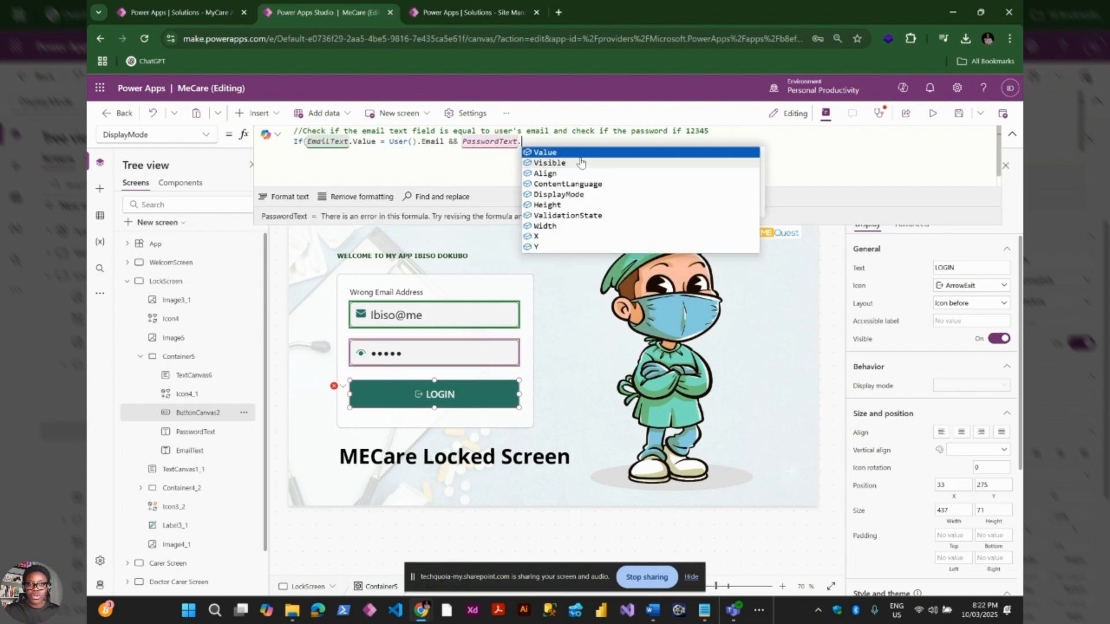
pyautogui.click(584, 151)
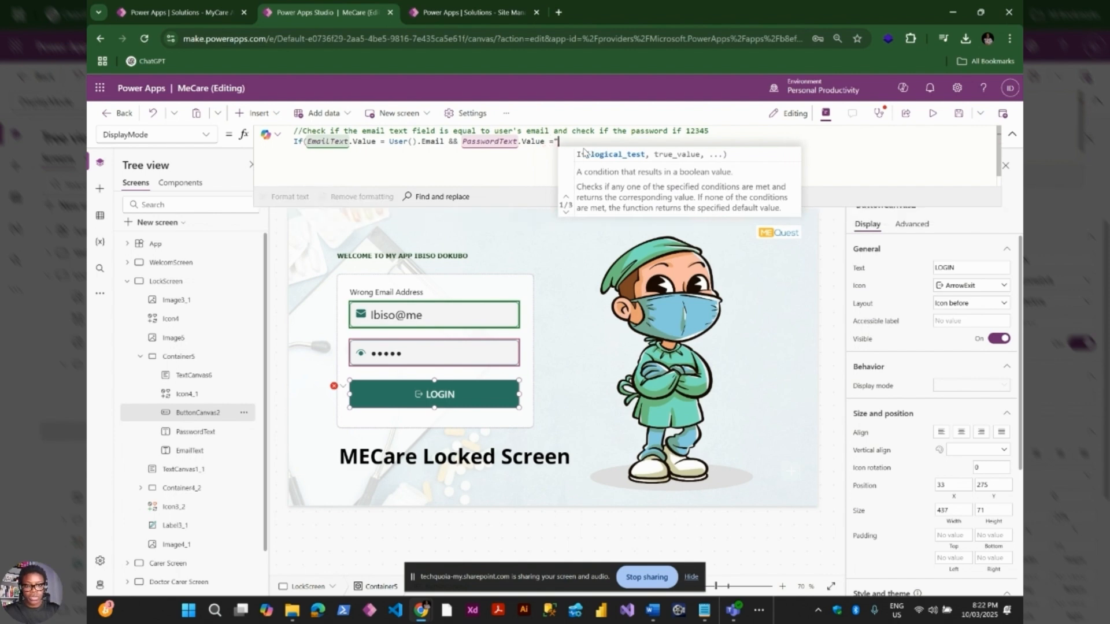
pyautogui.write('""')
pyautogui.press('BackSpace')
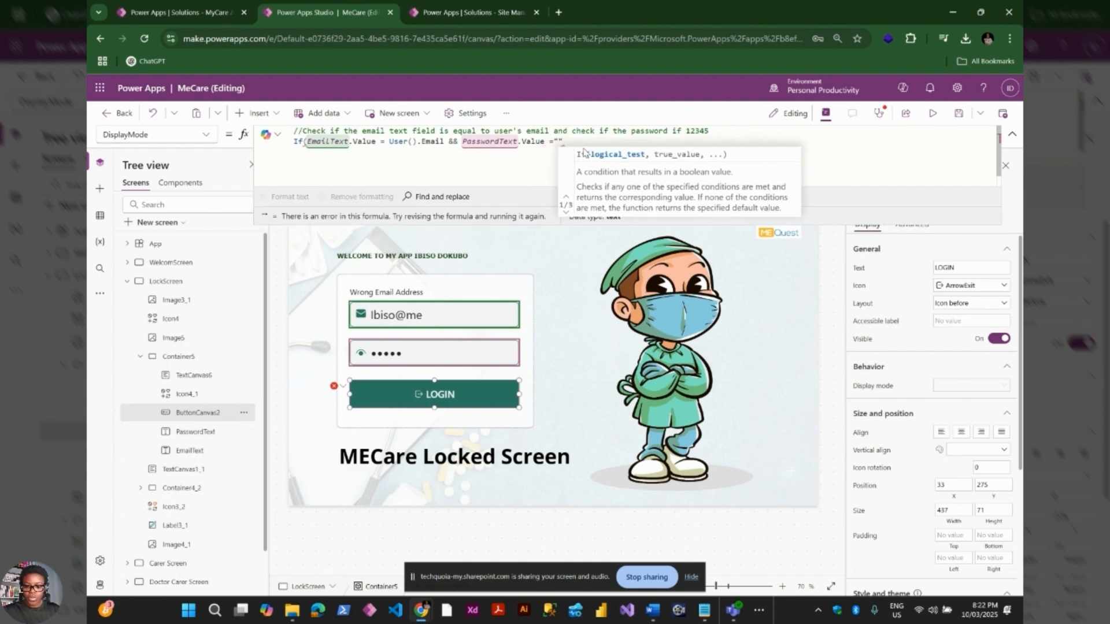
pyautogui.write('12345')
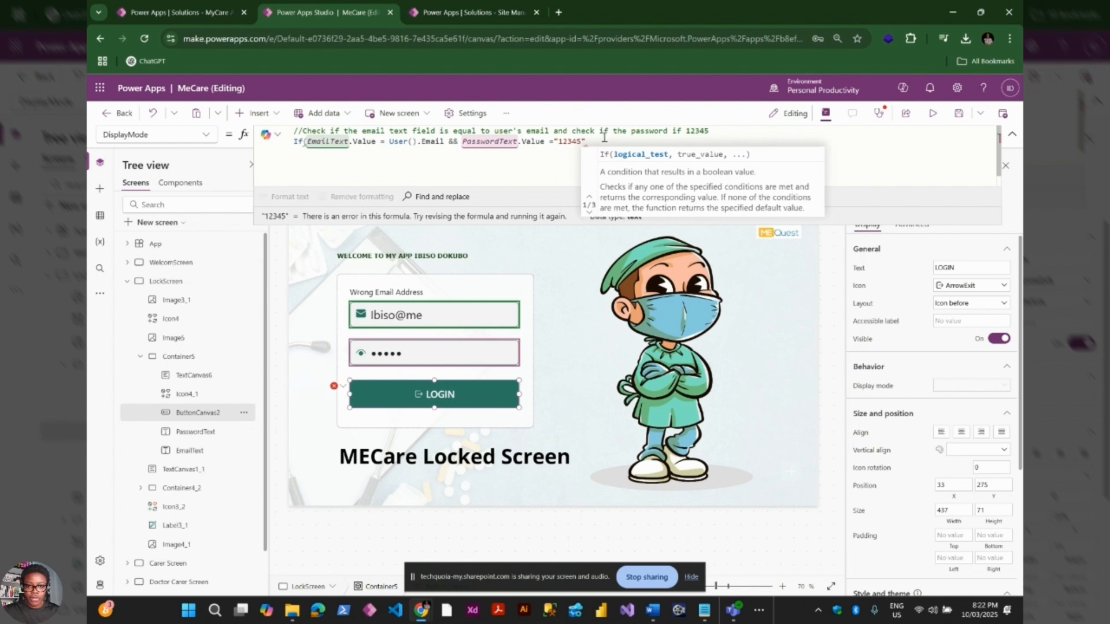
pyautogui.write('", Dis')
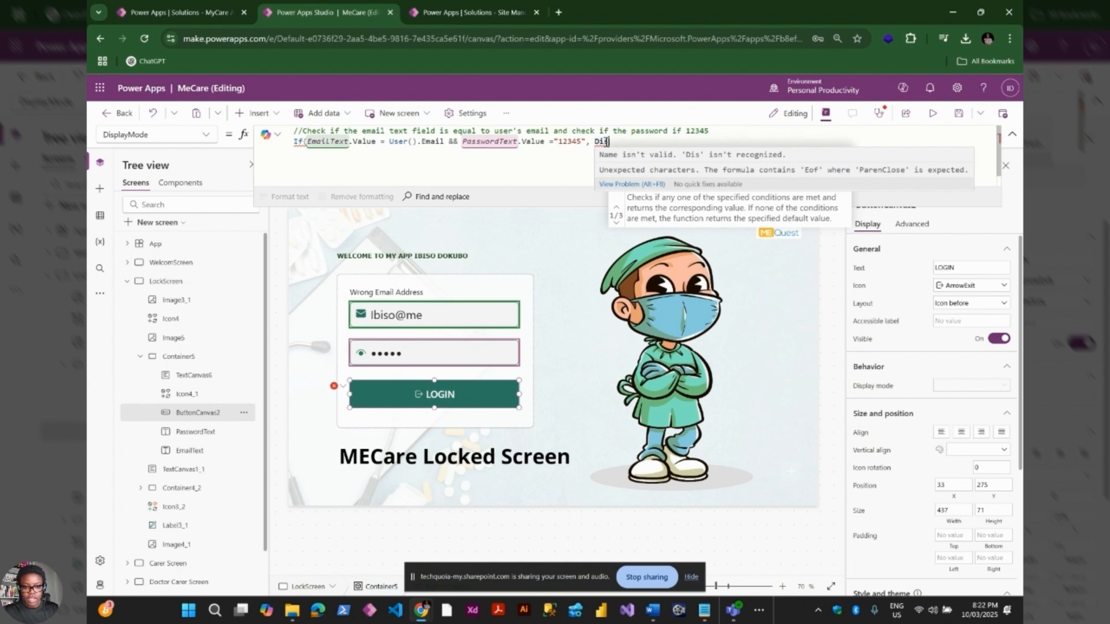
pyautogui.write('pla')
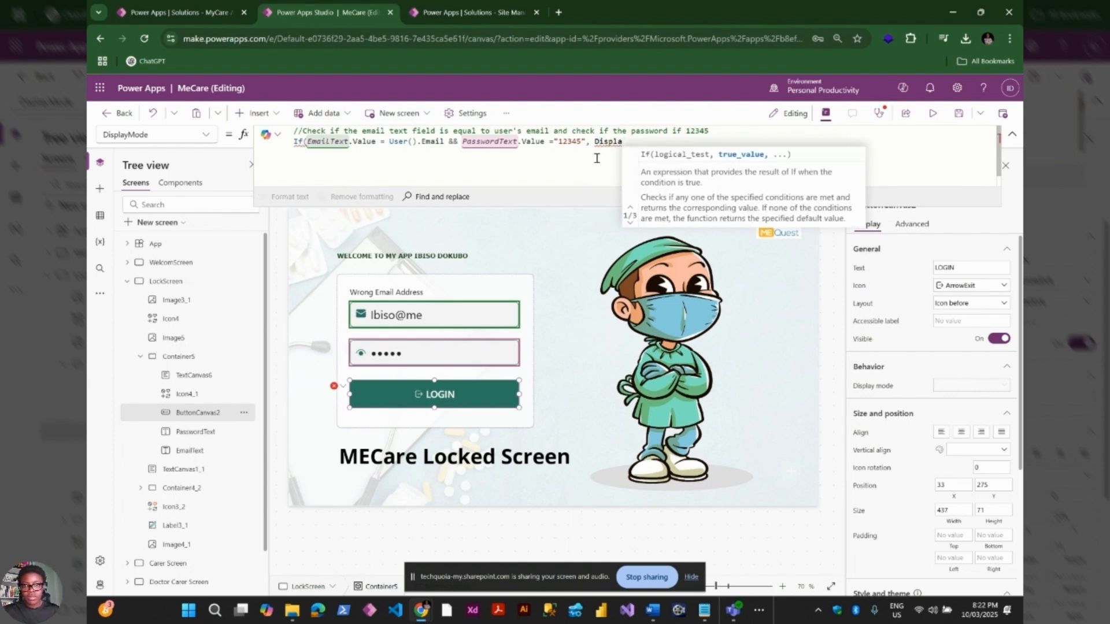
pyautogui.write('yM')
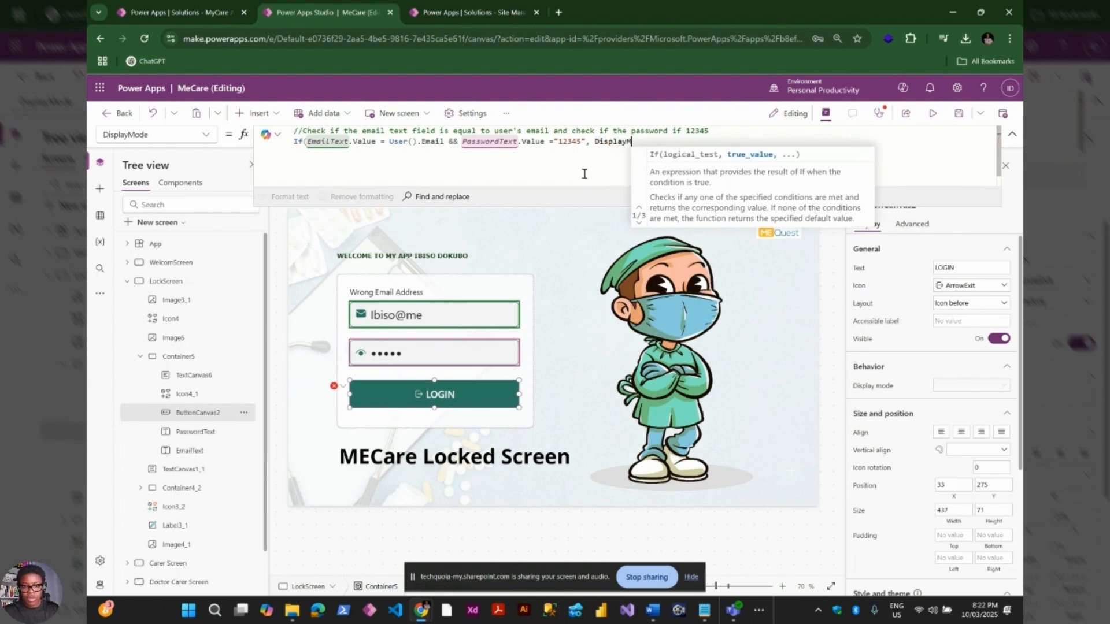
pyautogui.write('ode.')
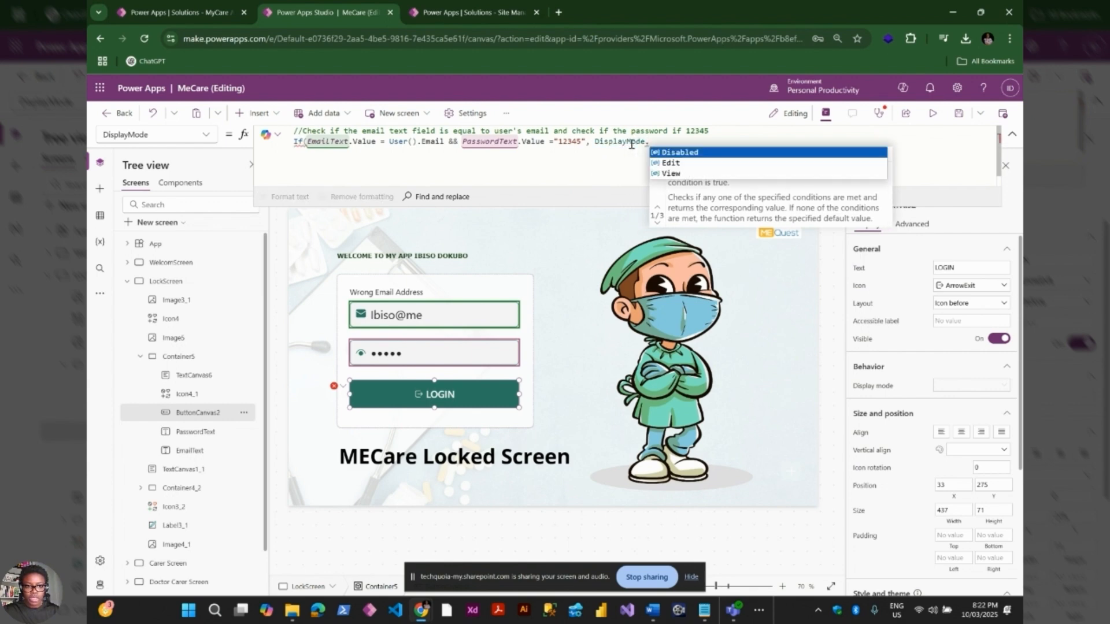
# Return DisplayMode.Edit when true and DisplayMode.Disabled otherwise, then format the formula
pyautogui.press('Down')
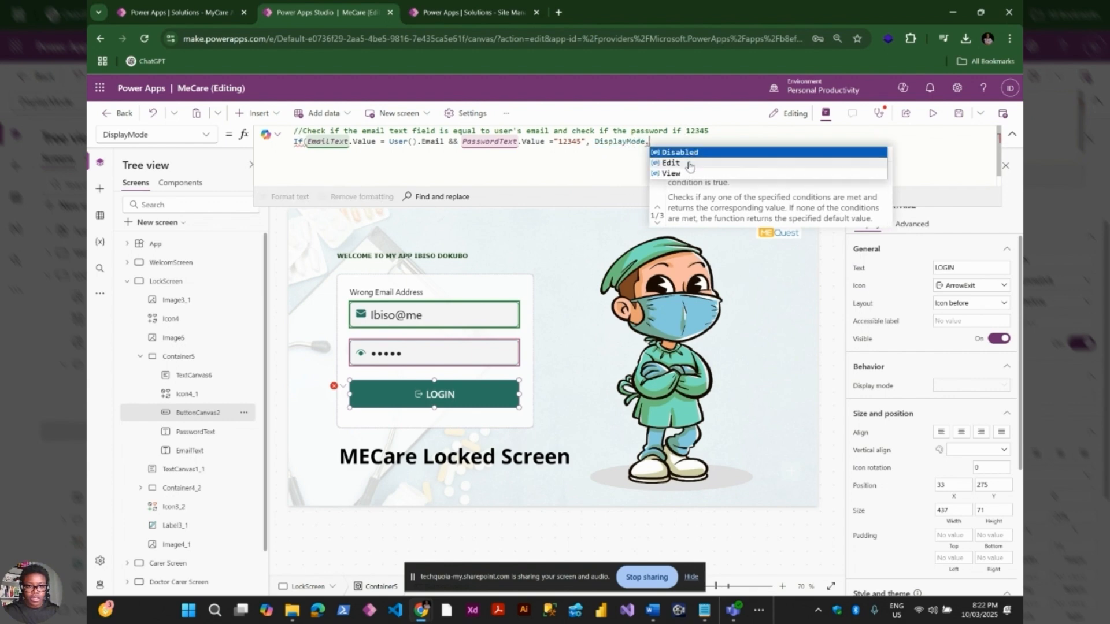
pyautogui.press('Tab')
pyautogui.moveTo(595, 141); pyautogui.dragTo(686, 140)
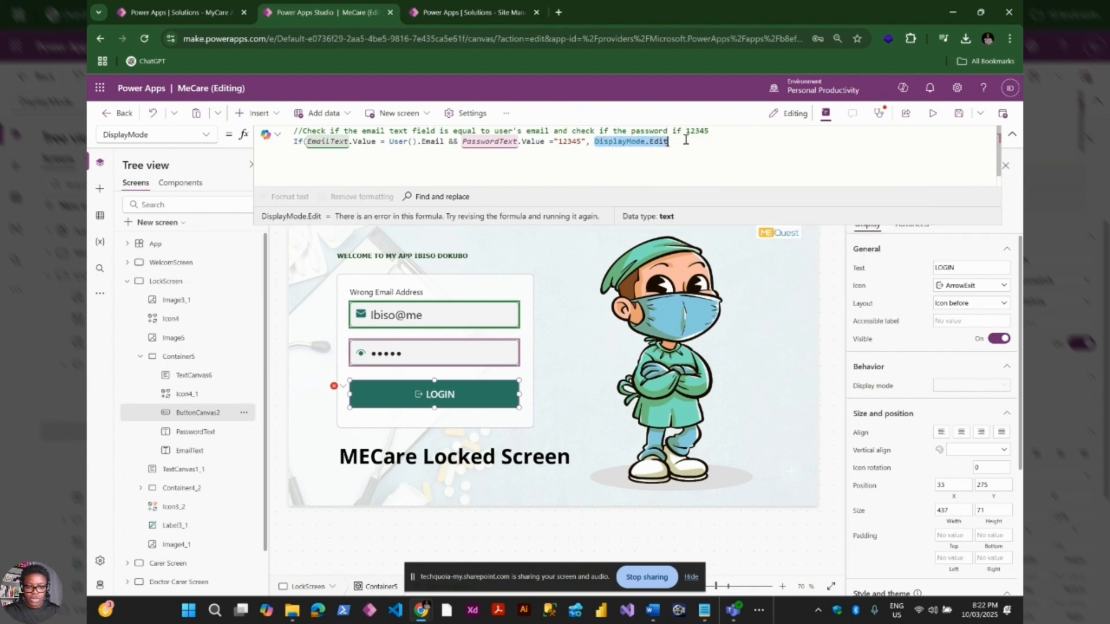
pyautogui.hotkey('ctrl', 'c')
pyautogui.click(710, 139)
pyautogui.write(',')
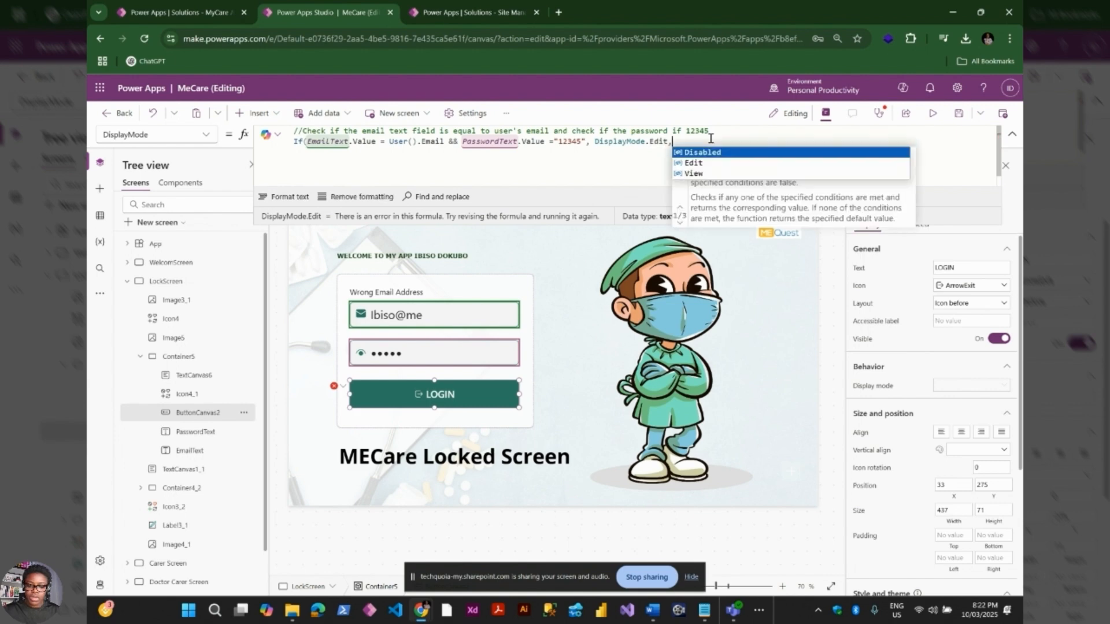
pyautogui.hotkey('ctrl', 'v')
pyautogui.doubleClick(736, 141)
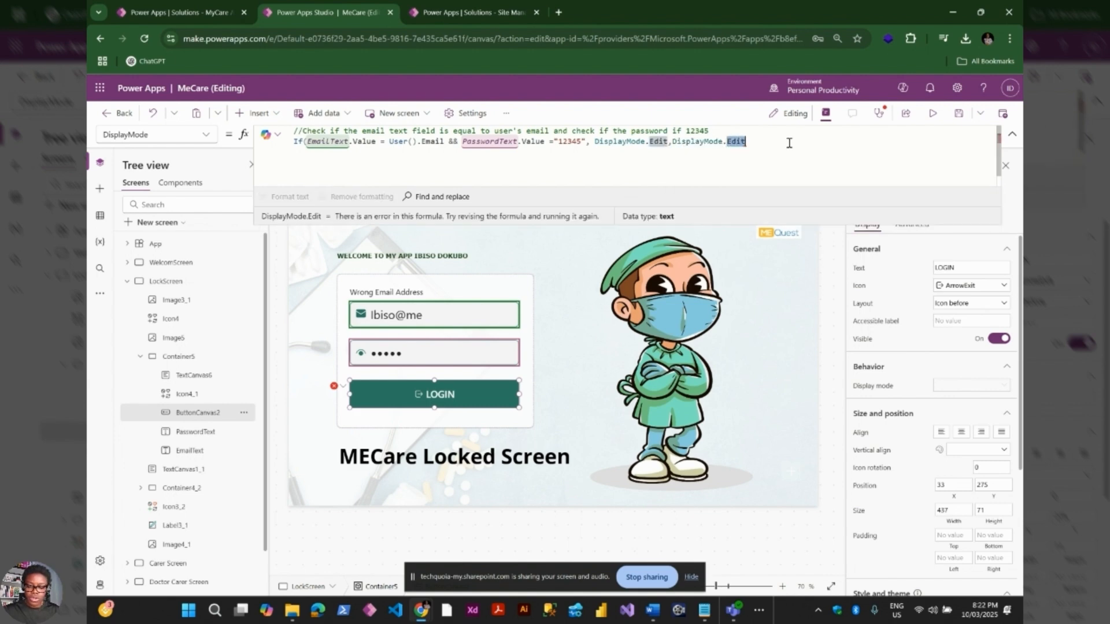
pyautogui.write('D')
pyautogui.click(762, 151)
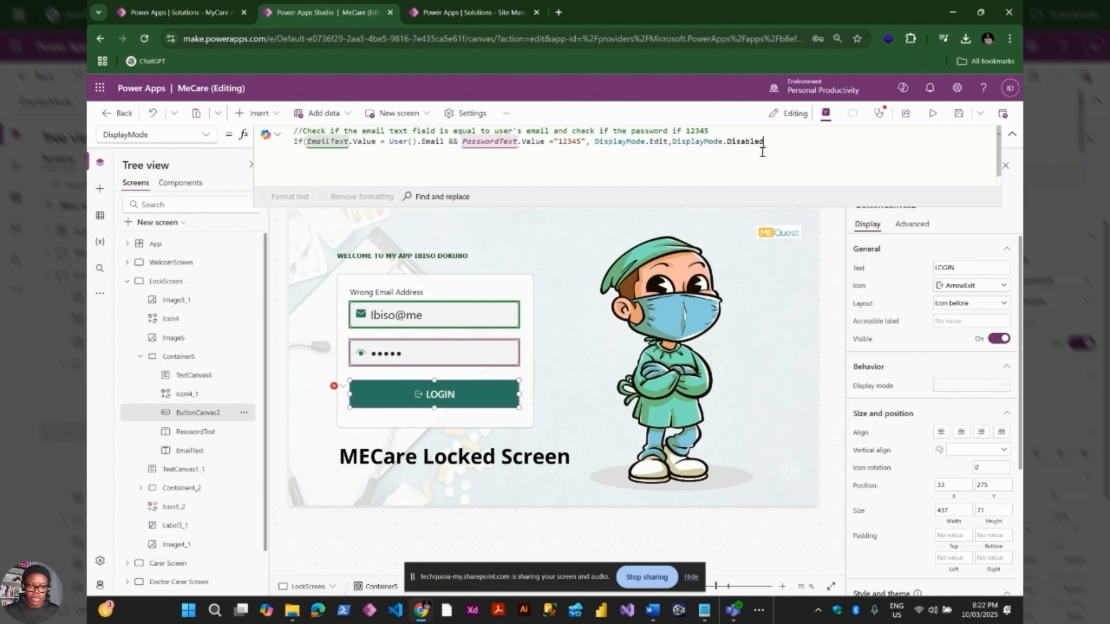
pyautogui.write(')')
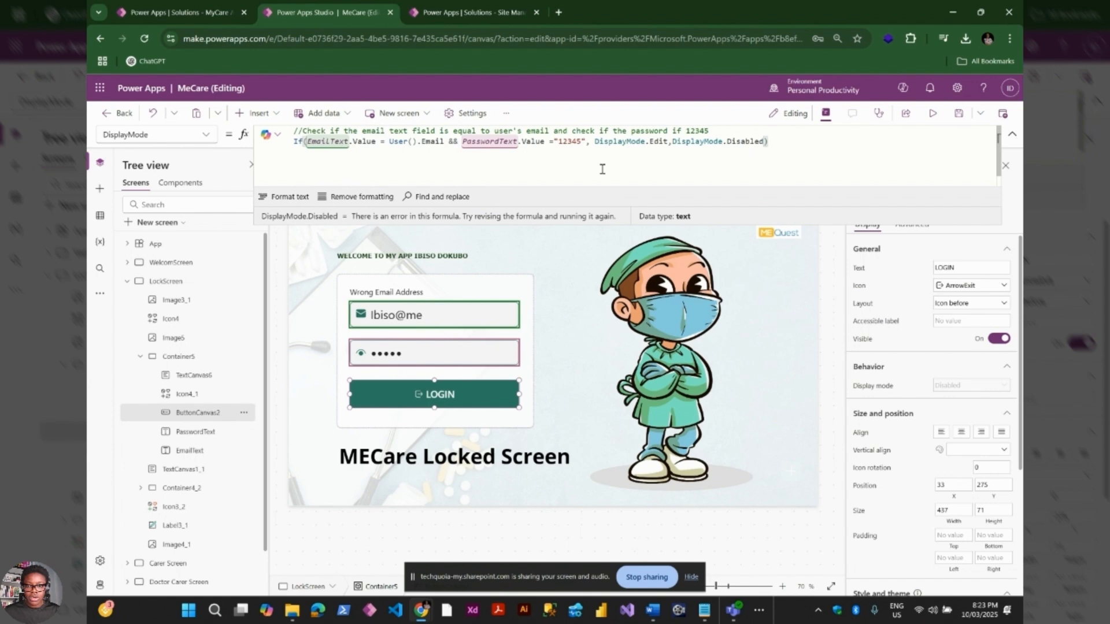
pyautogui.click(289, 196)
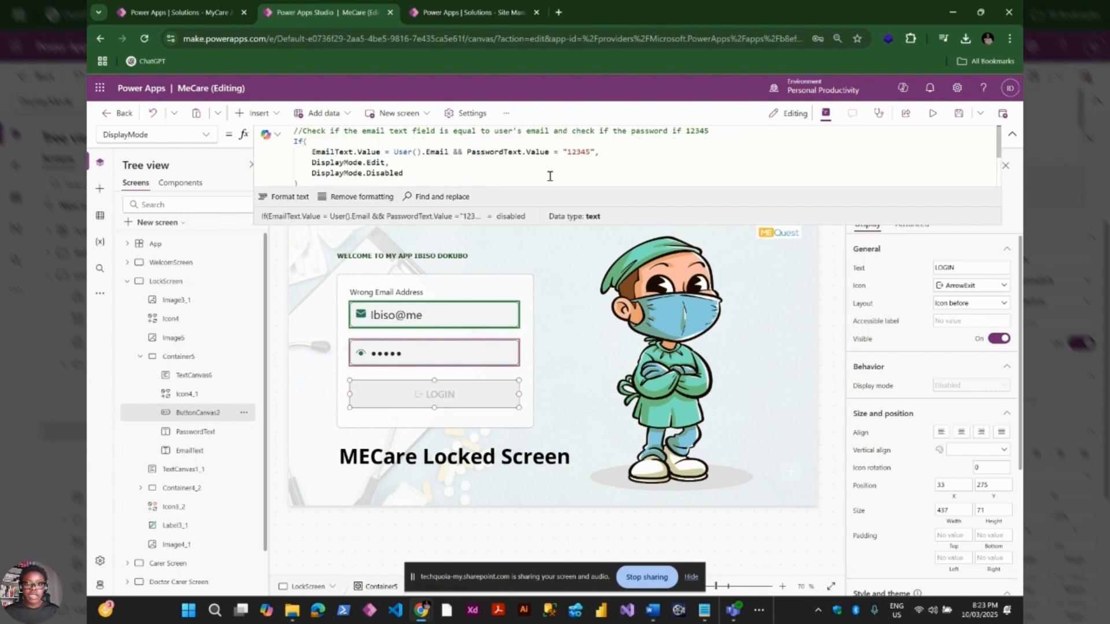
# Preview the app, dismiss the save-password prompt, re-enter the test password, then close the preview
pyautogui.click(933, 113)
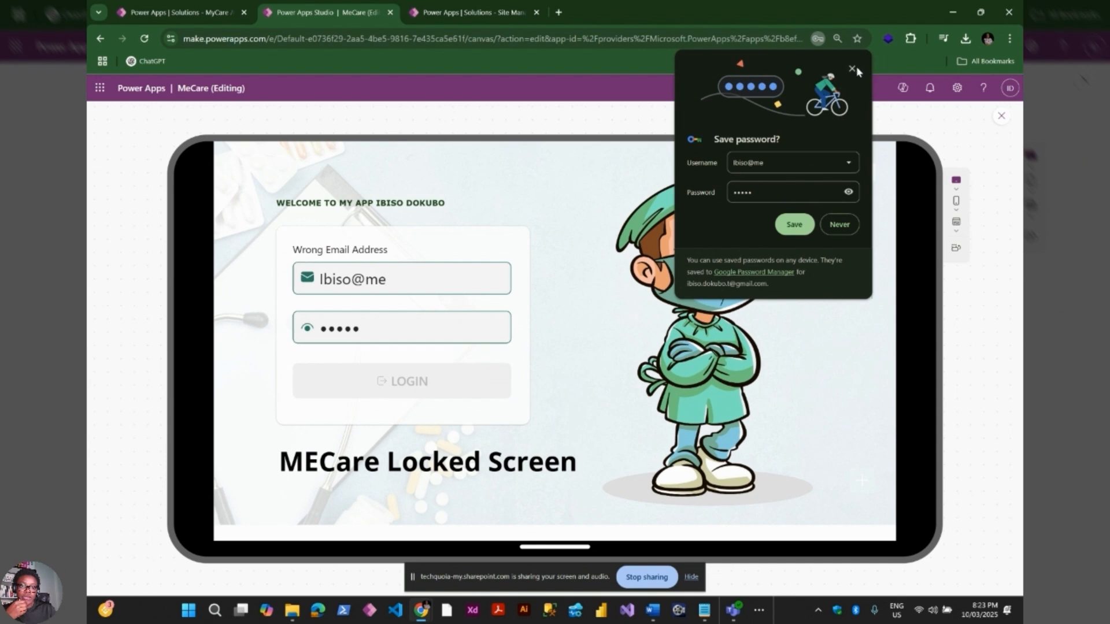
pyautogui.click(854, 69)
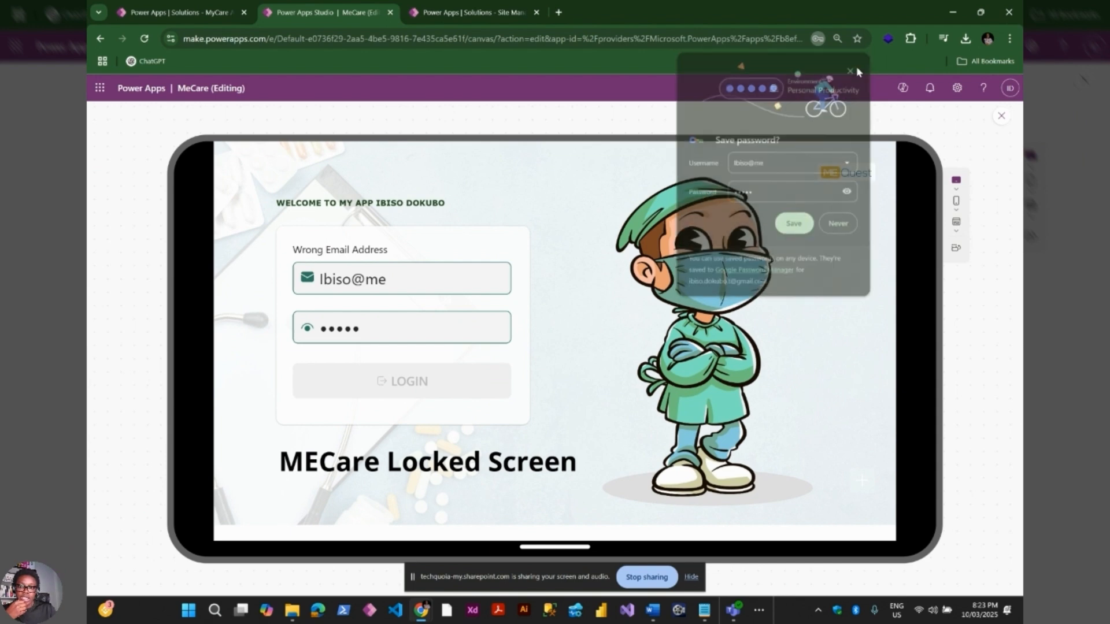
pyautogui.doubleClick(380, 332)
pyautogui.write('1')
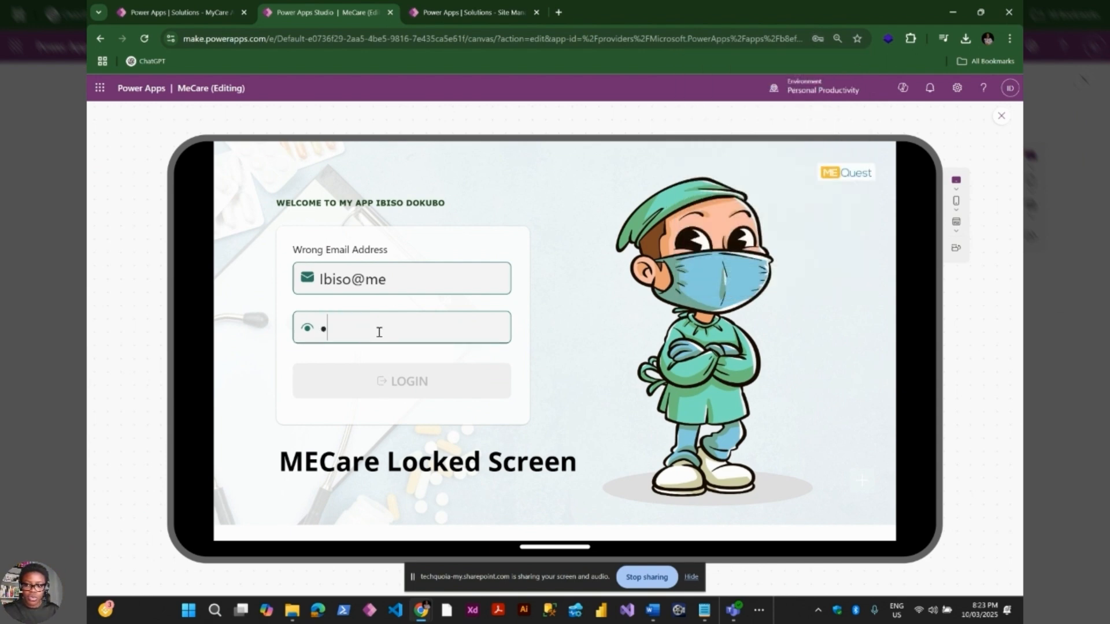
pyautogui.write('2345')
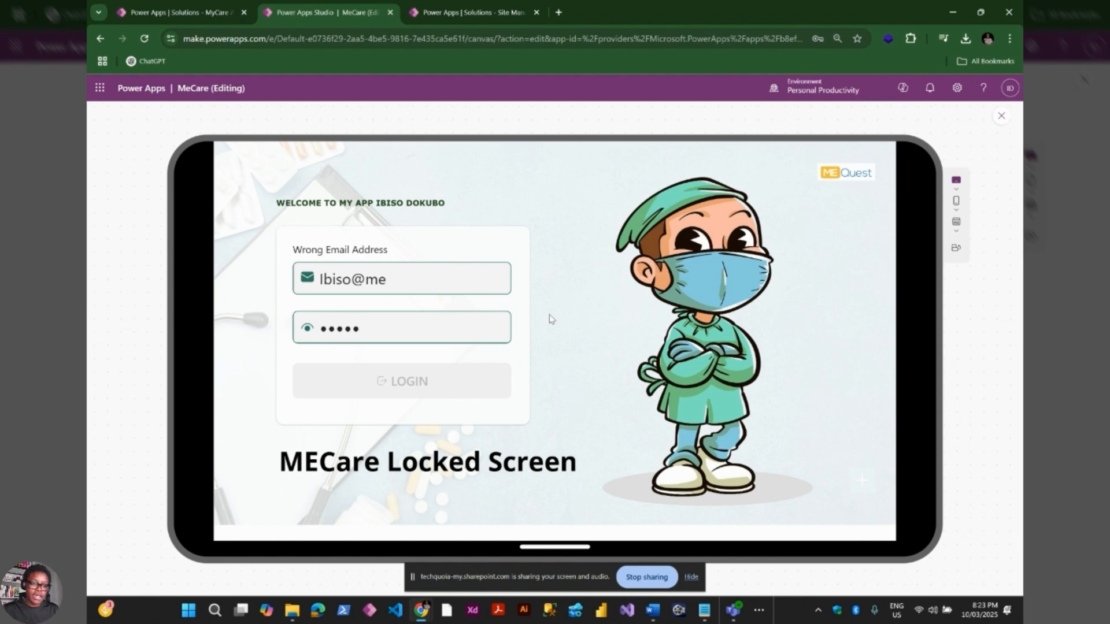
pyautogui.click(999, 118)
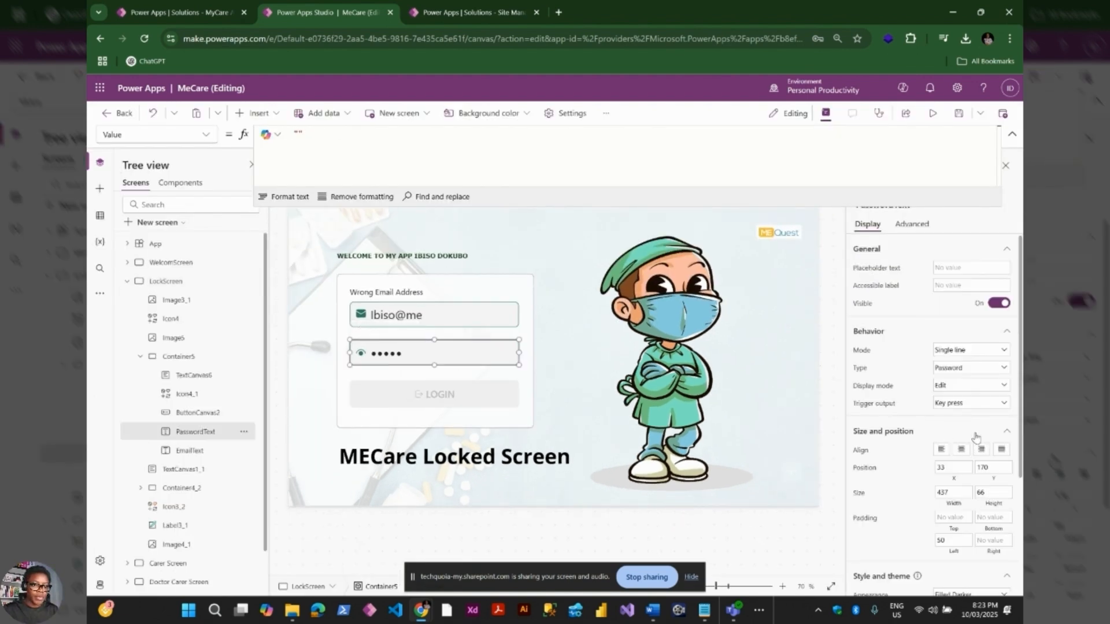
# Switch PasswordText's Type to Text, then review the message label's email-check If formula
pyautogui.click(969, 370)
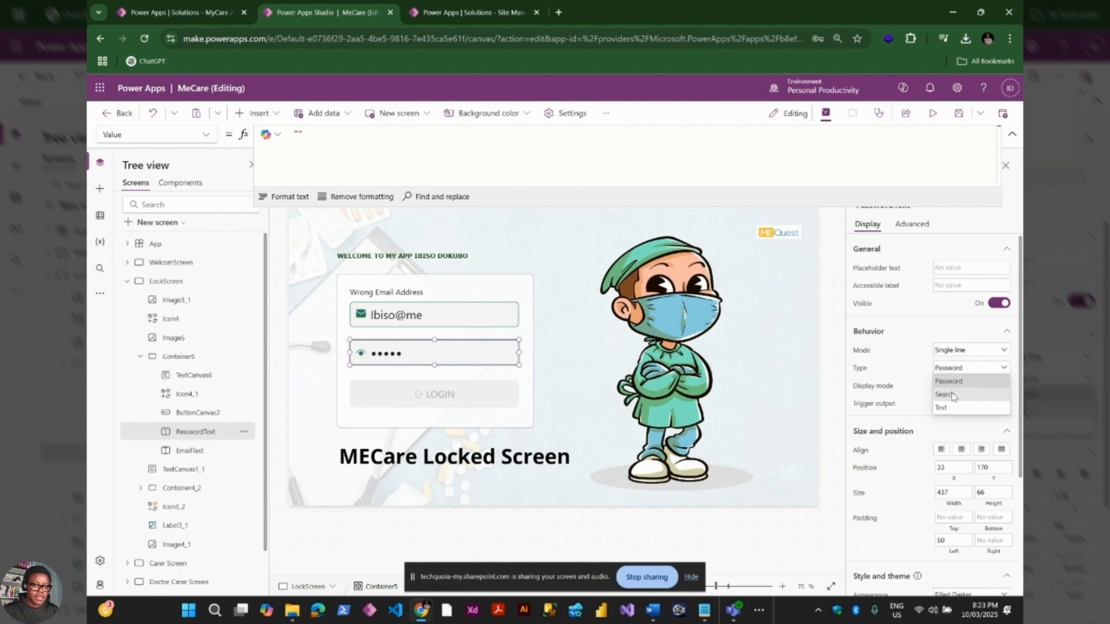
pyautogui.click(948, 408)
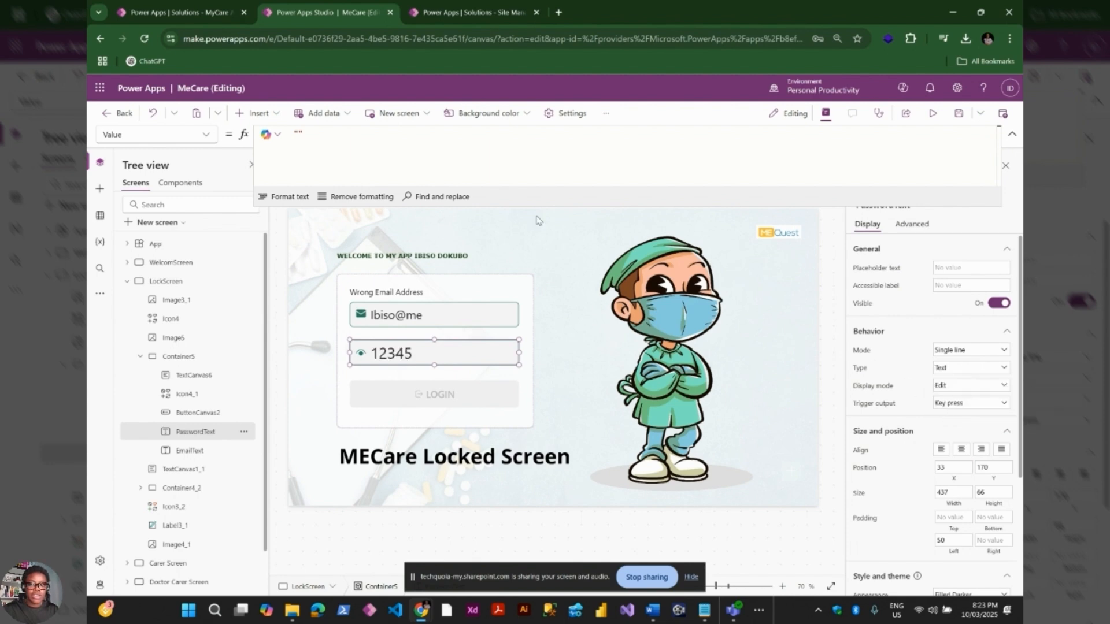
pyautogui.click(390, 293)
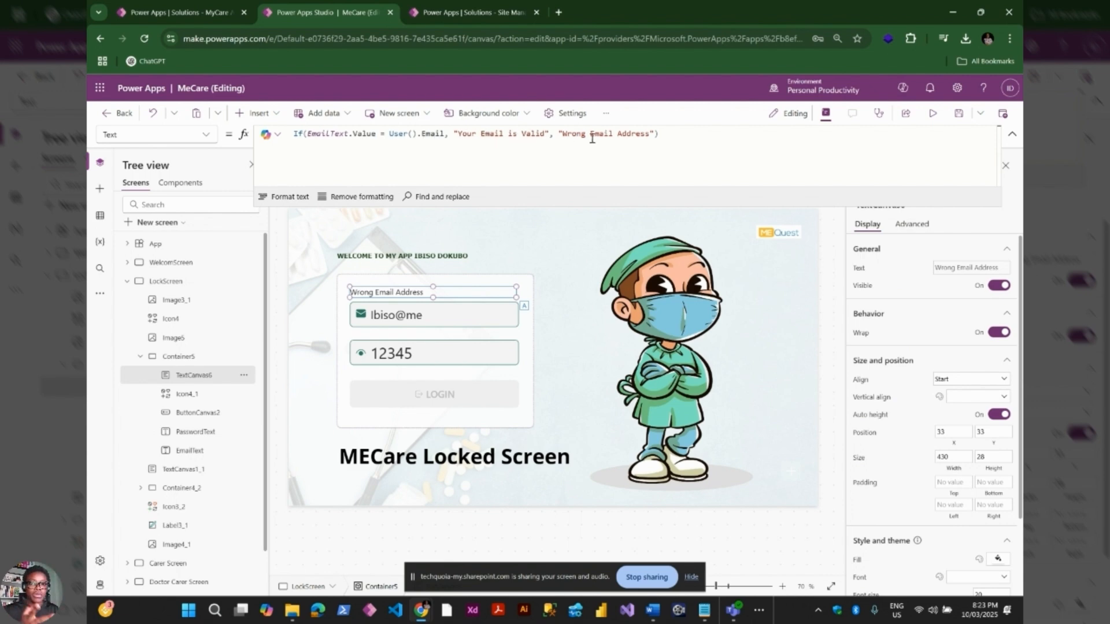
pyautogui.click(660, 135)
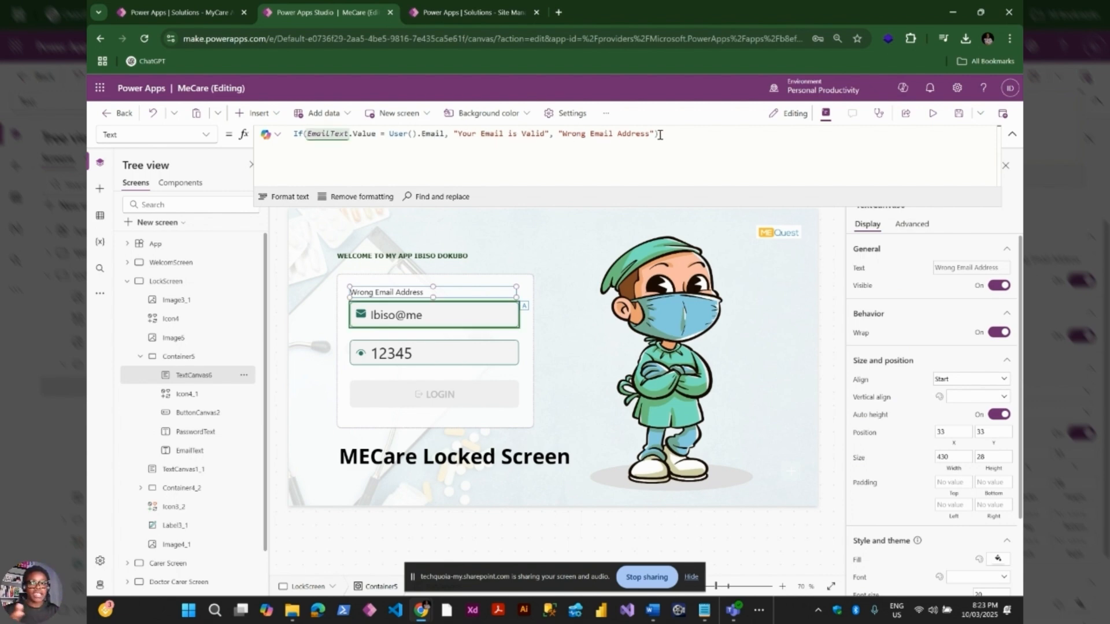
pyautogui.tripleClick(610, 136)
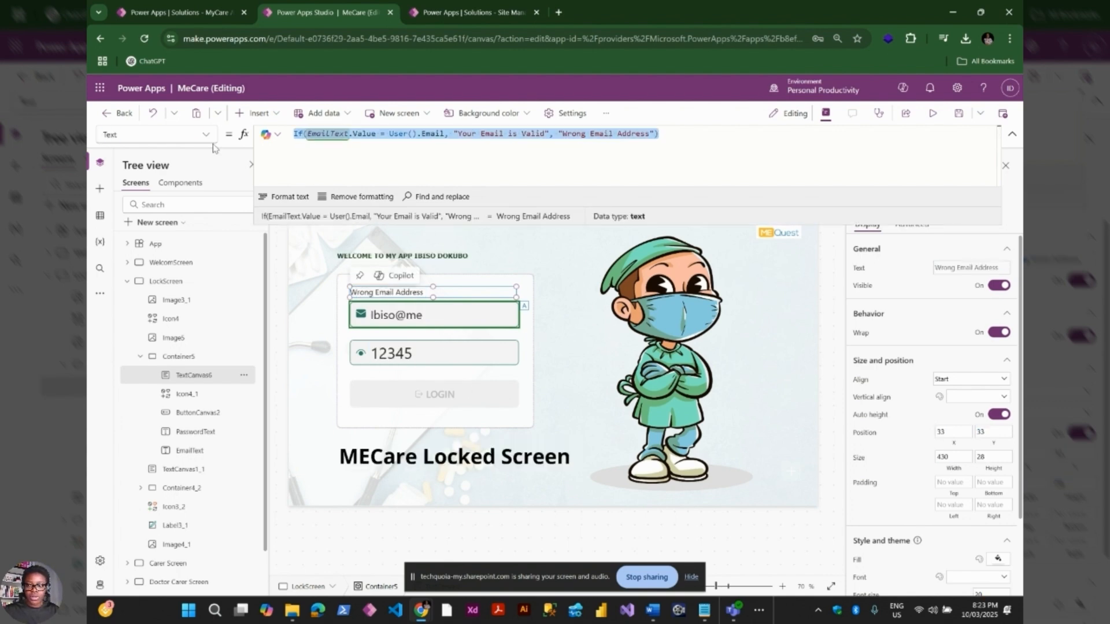
pyautogui.scroll(-1, 893, 443)
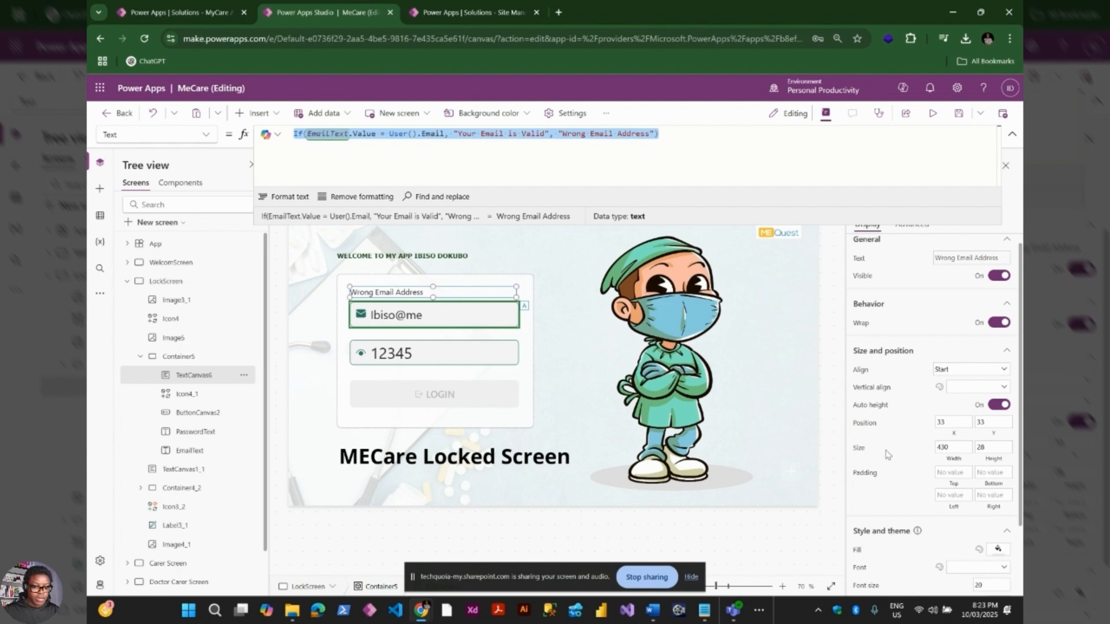
pyautogui.scroll(1, 888, 454)
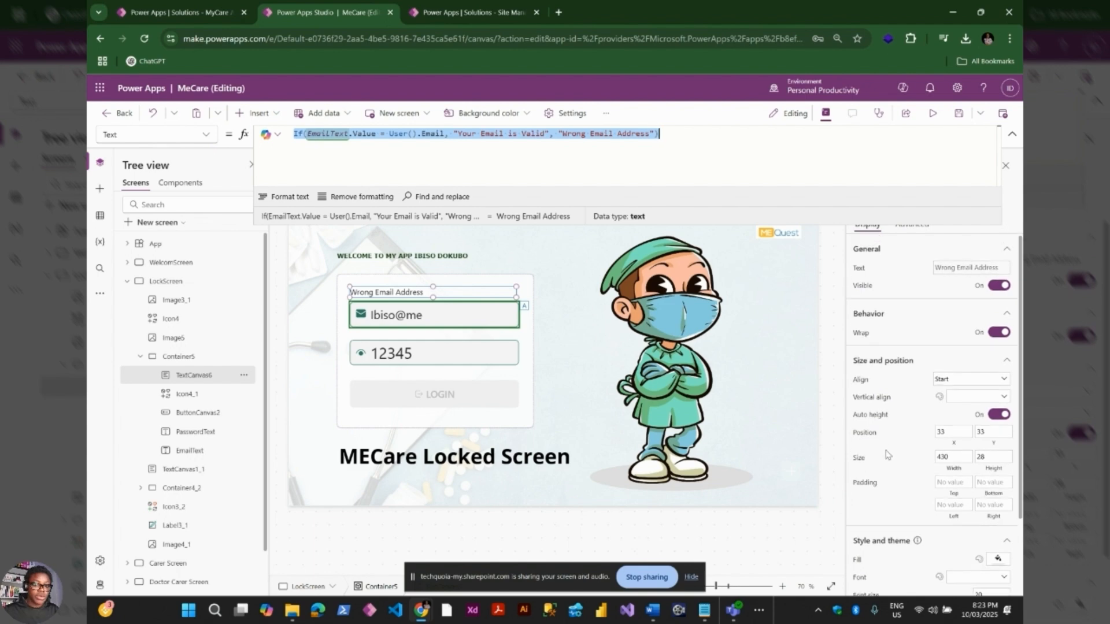
# In preview, complete the user's email address, check the password and enabled LOGIN, then close
pyautogui.click(934, 114)
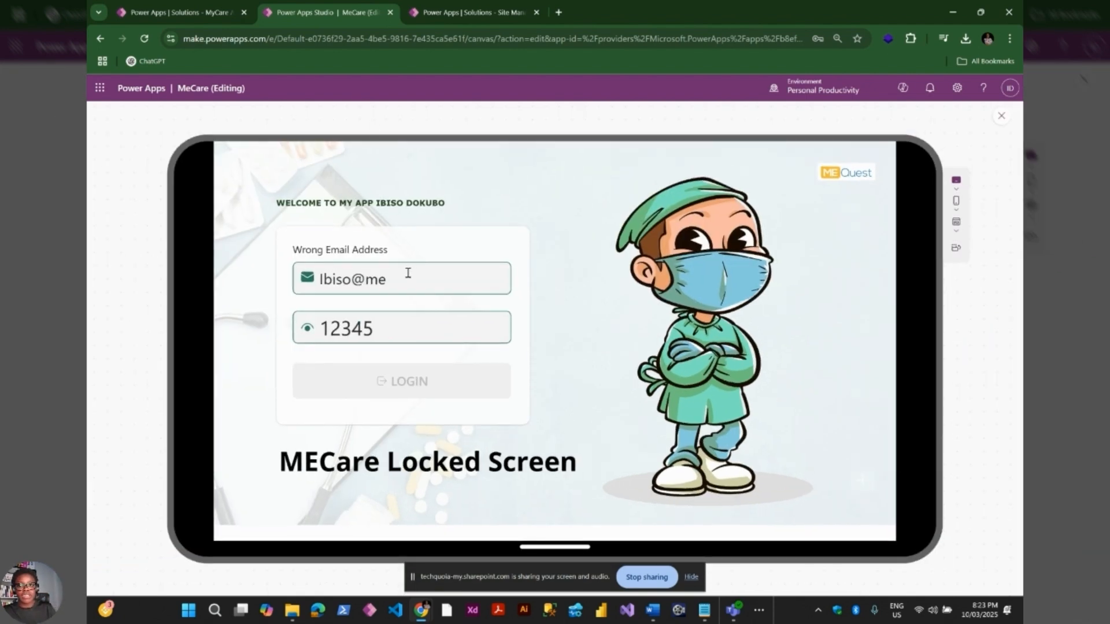
pyautogui.click(407, 274)
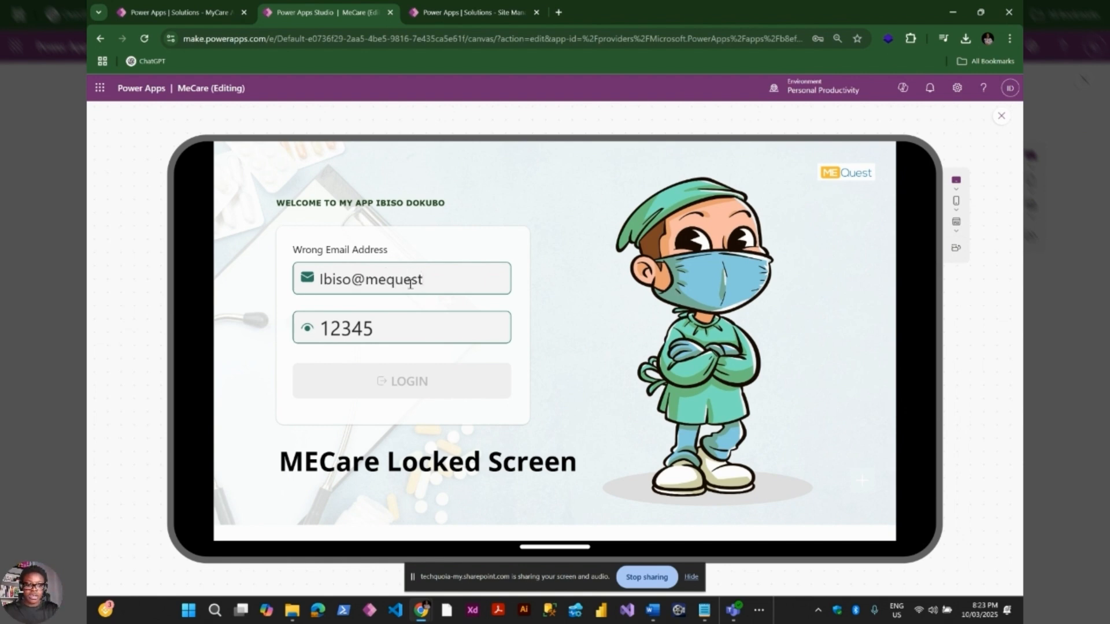
pyautogui.write('quest.org')
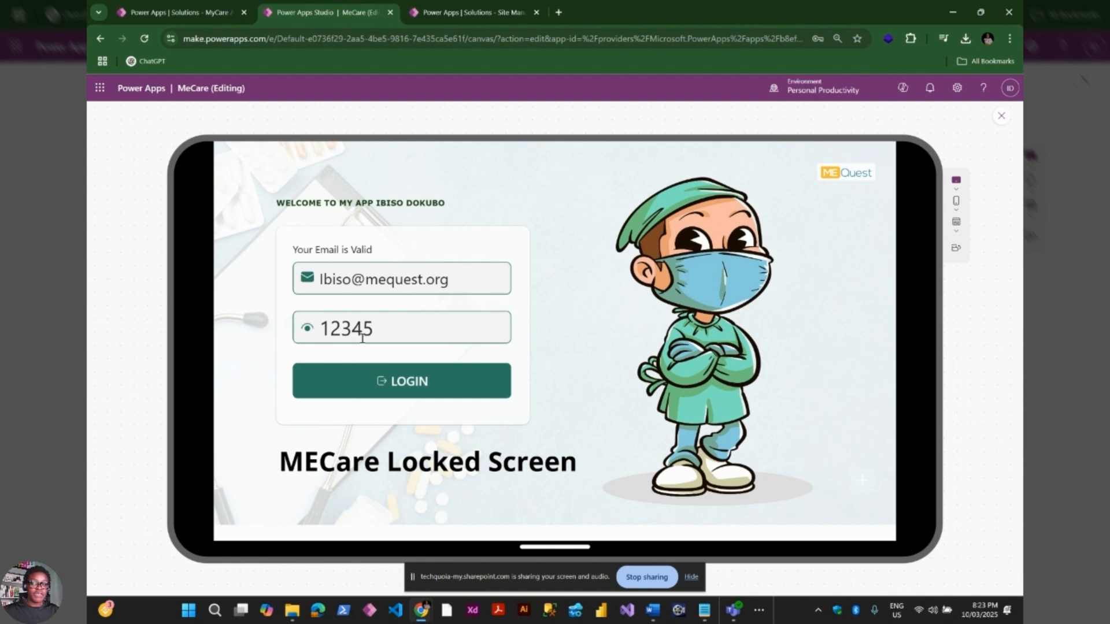
pyautogui.moveTo(375, 331); pyautogui.dragTo(325, 330)
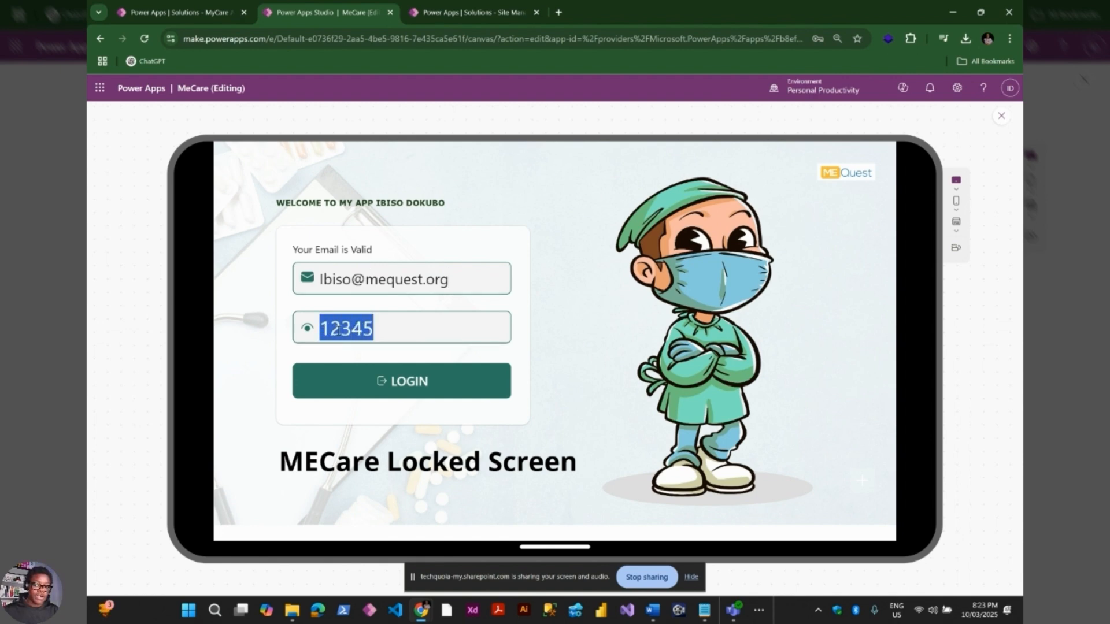
pyautogui.click(388, 330)
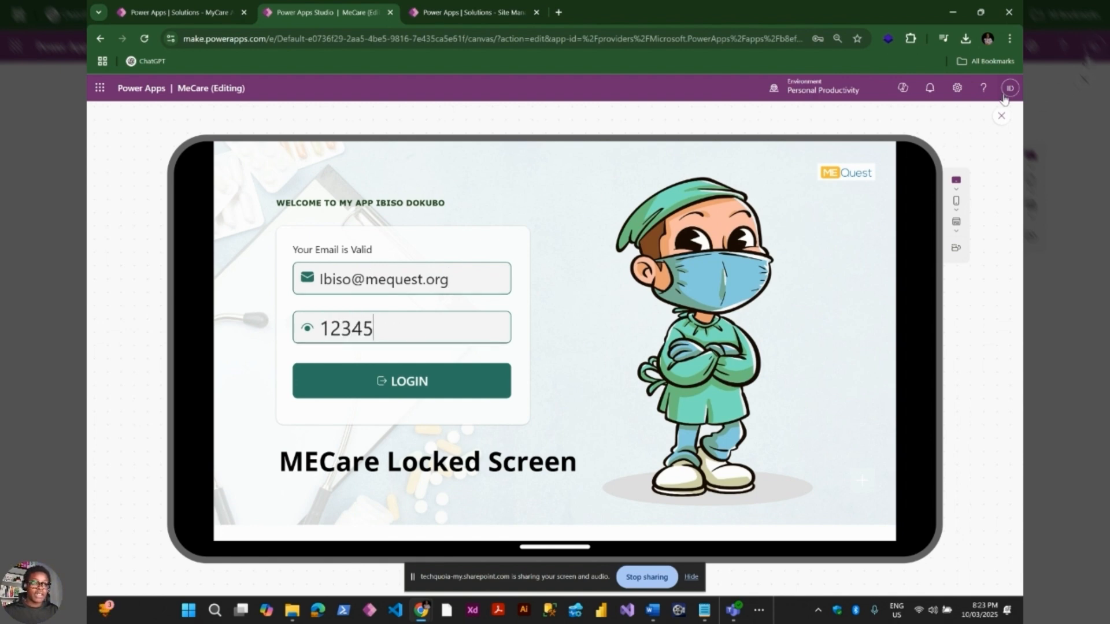
pyautogui.click(1004, 117)
# Set PasswordText's Type back to Password so the field is masked
pyautogui.click(387, 354)
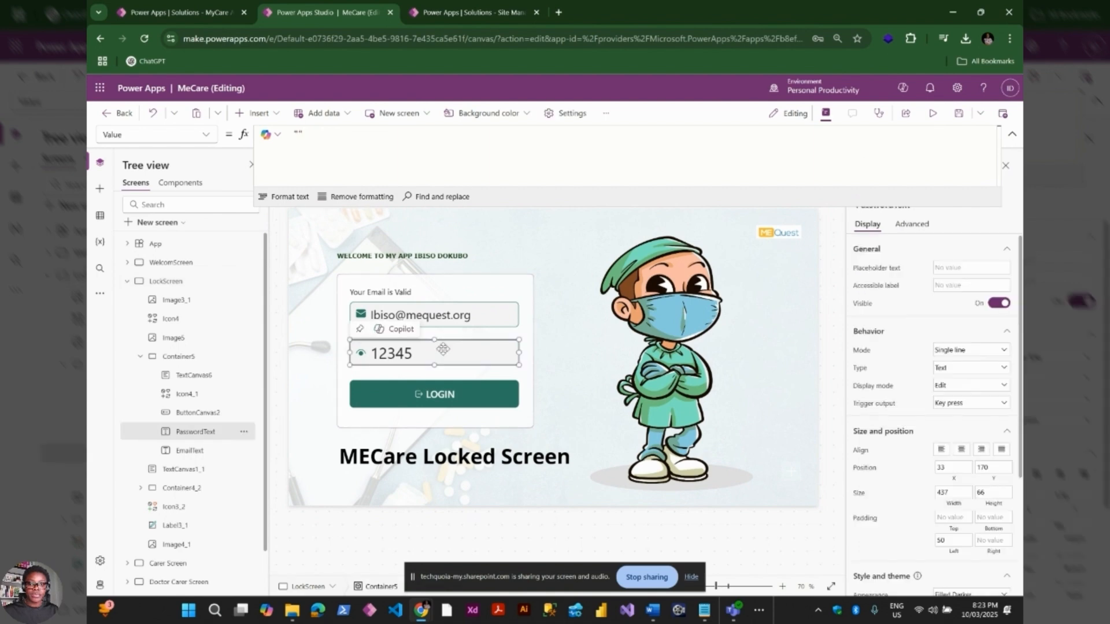
pyautogui.scroll(-2, 956, 347)
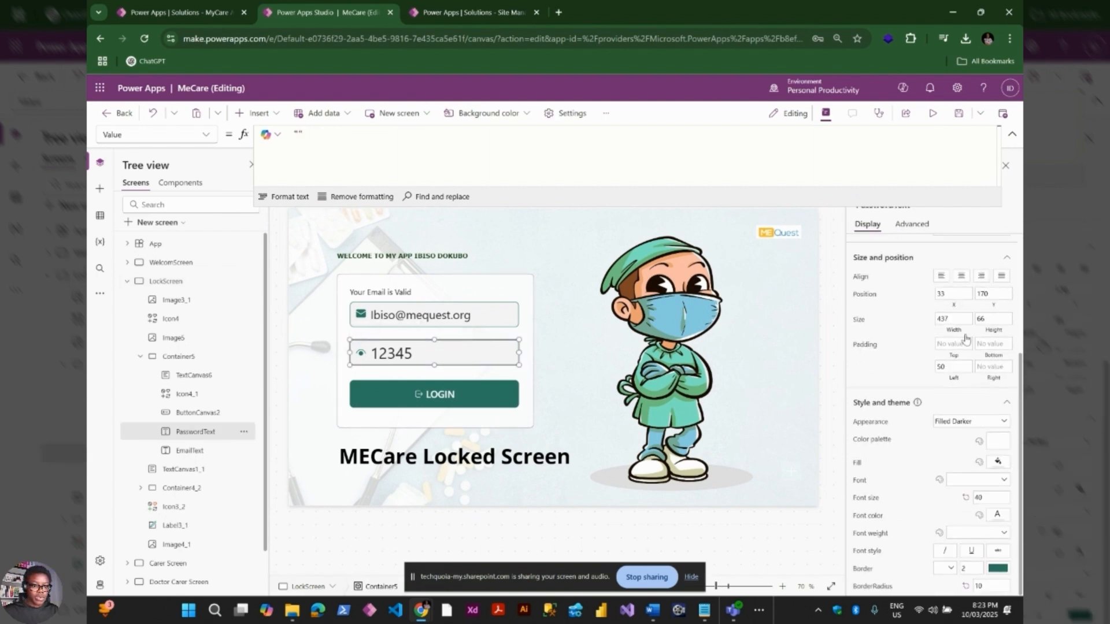
pyautogui.scroll(2, 955, 348)
pyautogui.click(957, 368)
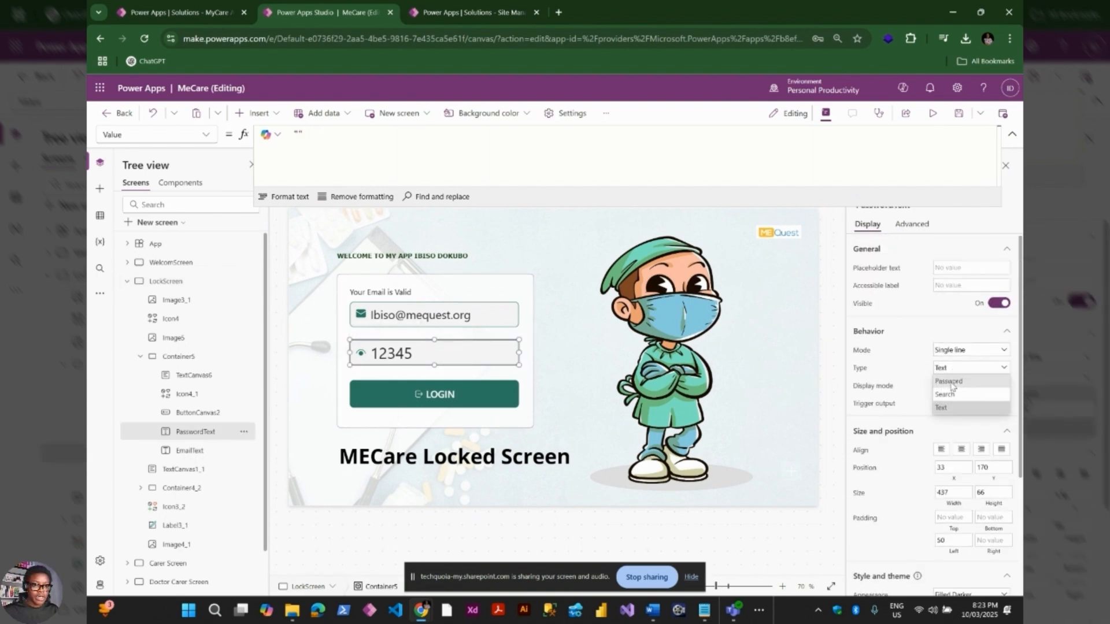
pyautogui.click(954, 390)
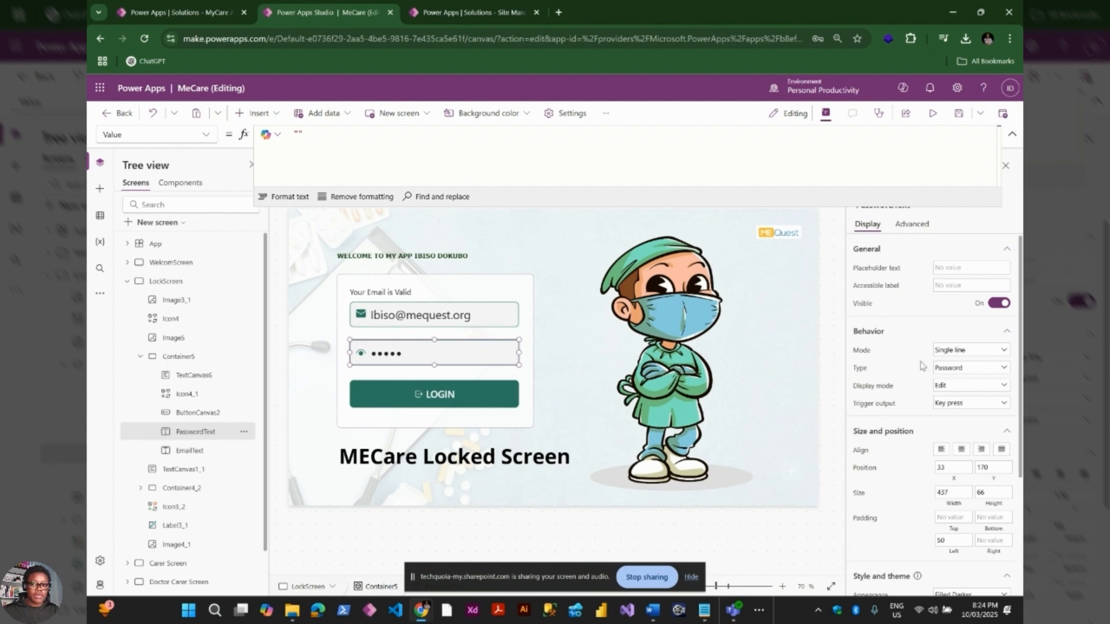
# Preview the app and delete the email's last letter to test a wrong address
pyautogui.click(933, 114)
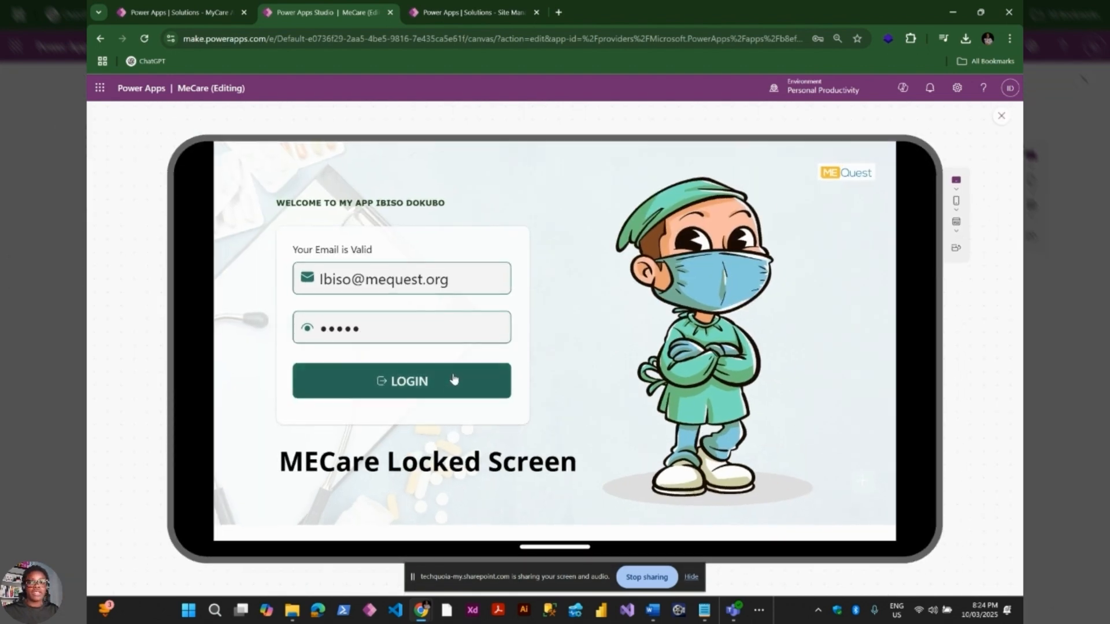
pyautogui.click(456, 275)
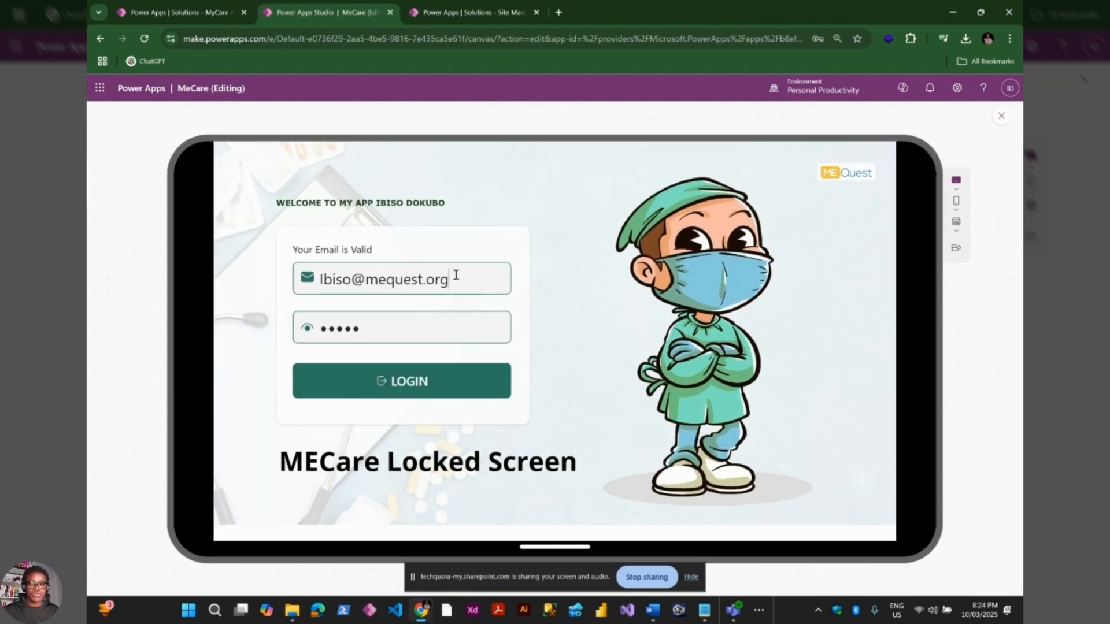
pyautogui.press('BackSpace')
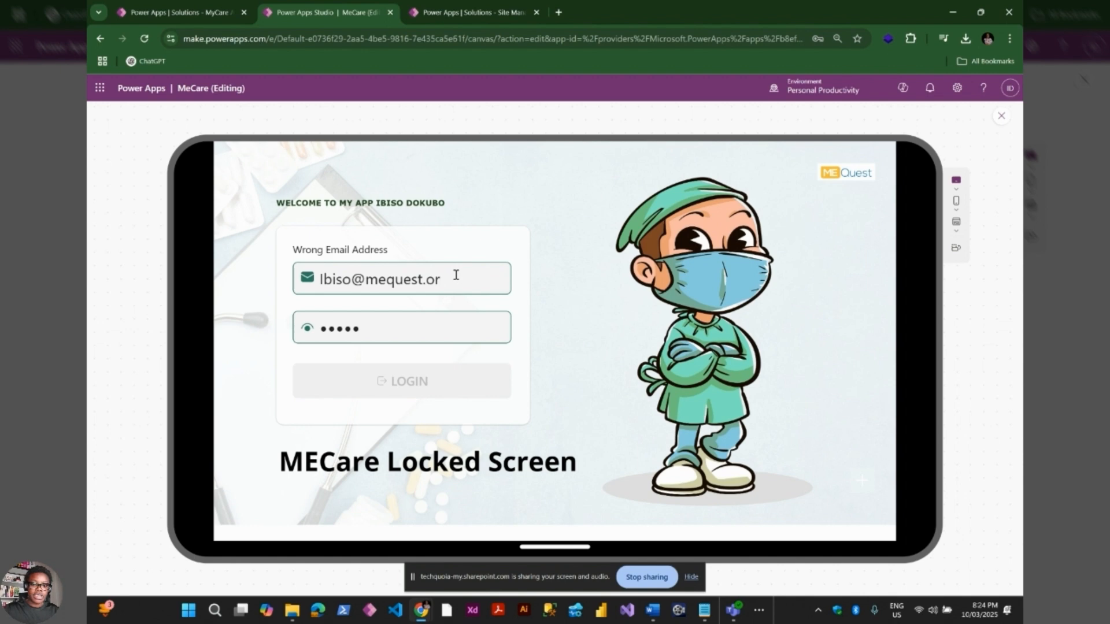
# Restore the email's last letter, log in to the Dashboard, view the profile card, then return home
pyautogui.write('g')
pyautogui.click(433, 379)
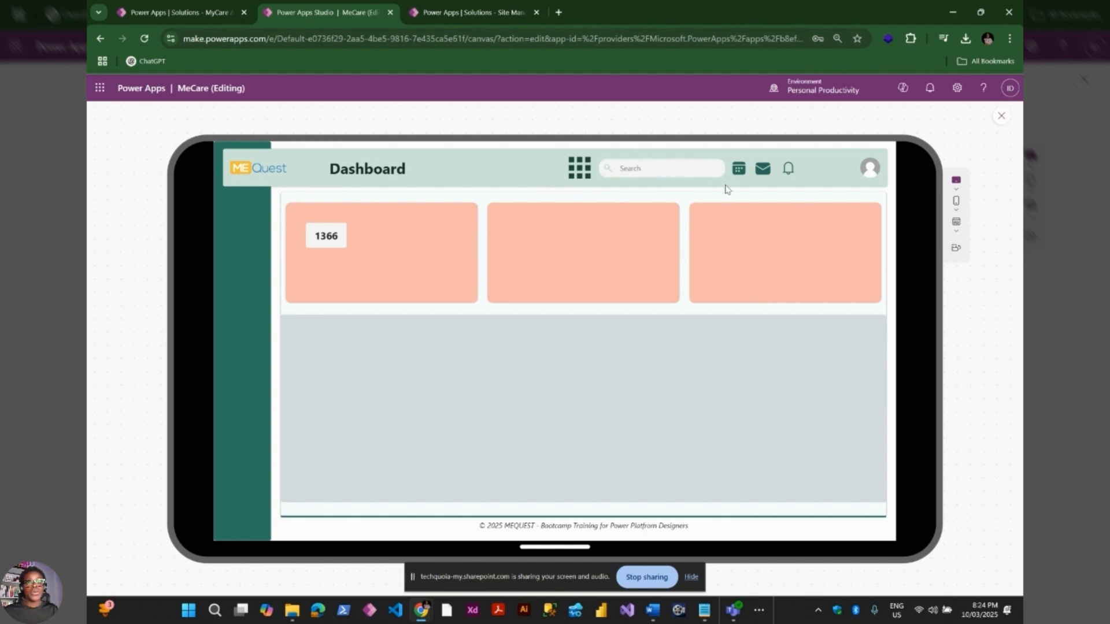
pyautogui.click(872, 171)
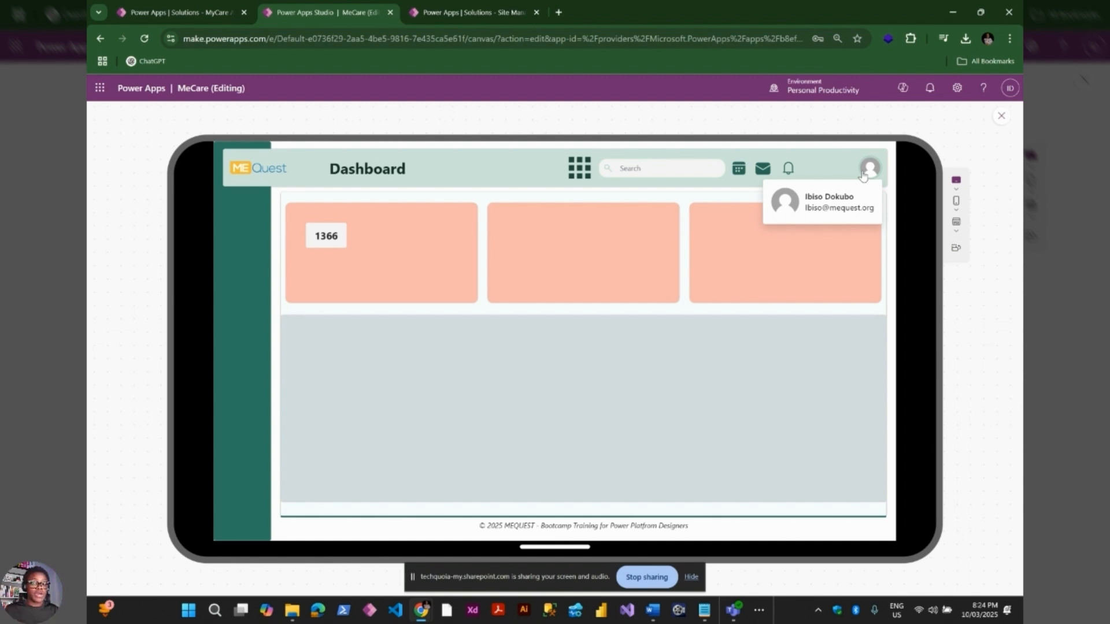
pyautogui.click(253, 171)
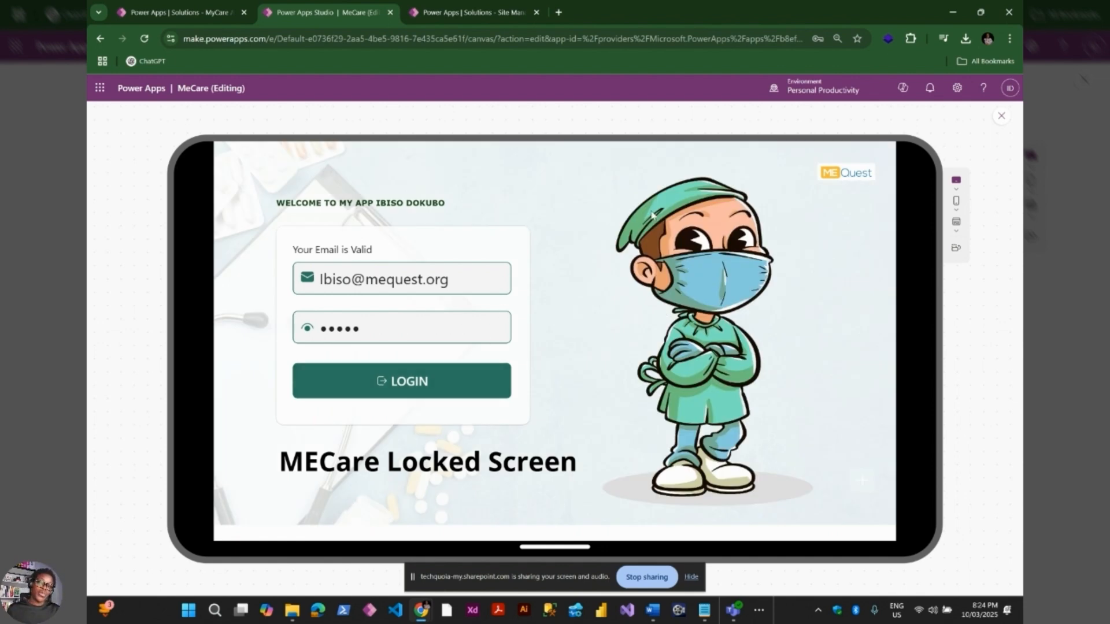
pyautogui.click(827, 180)
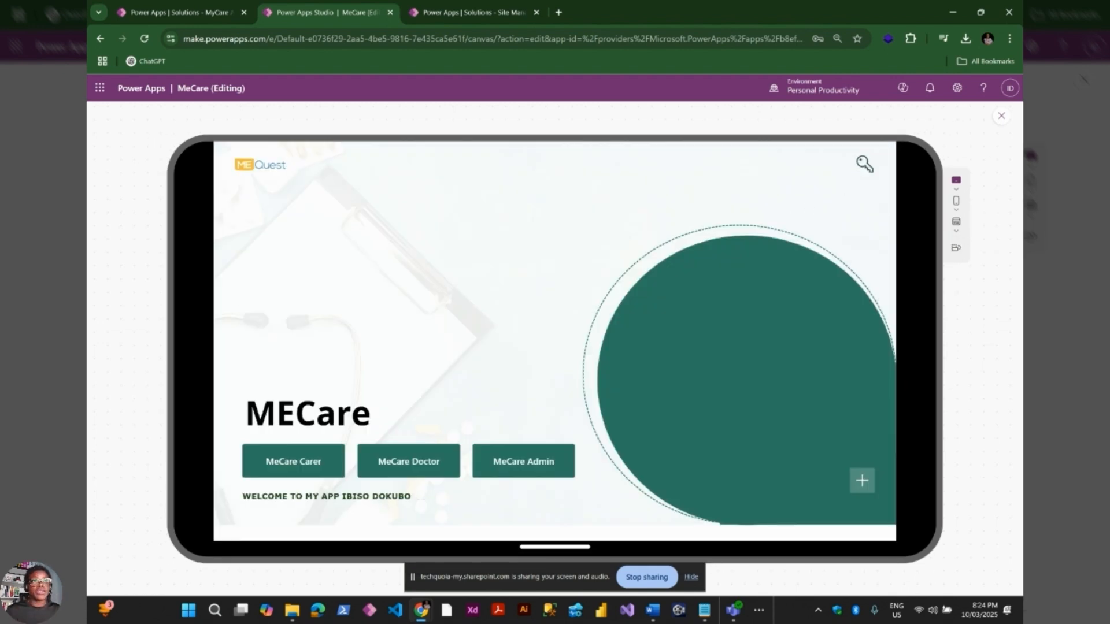